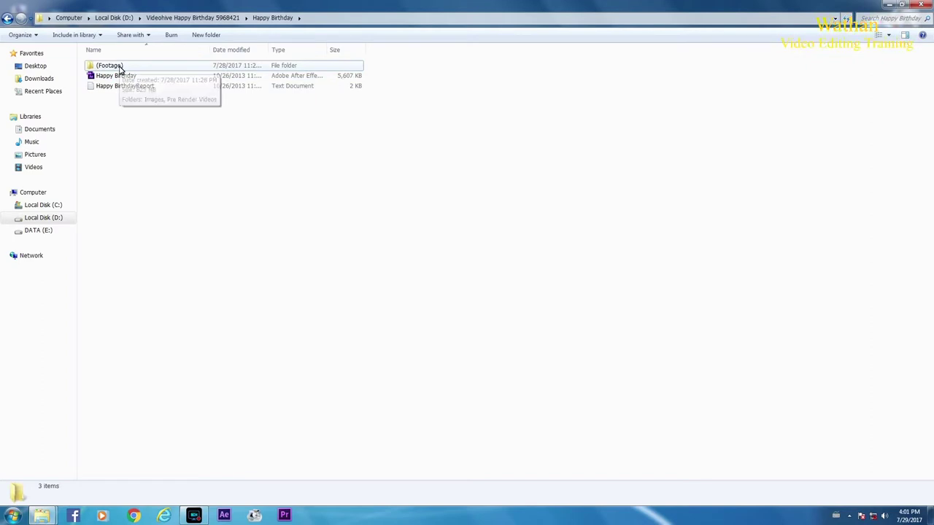
# Examine the contents of the Images and Pre Render Videos folders inside the Happy Birthday template's (Footage) folder.
pyautogui.doubleClick(120, 68)
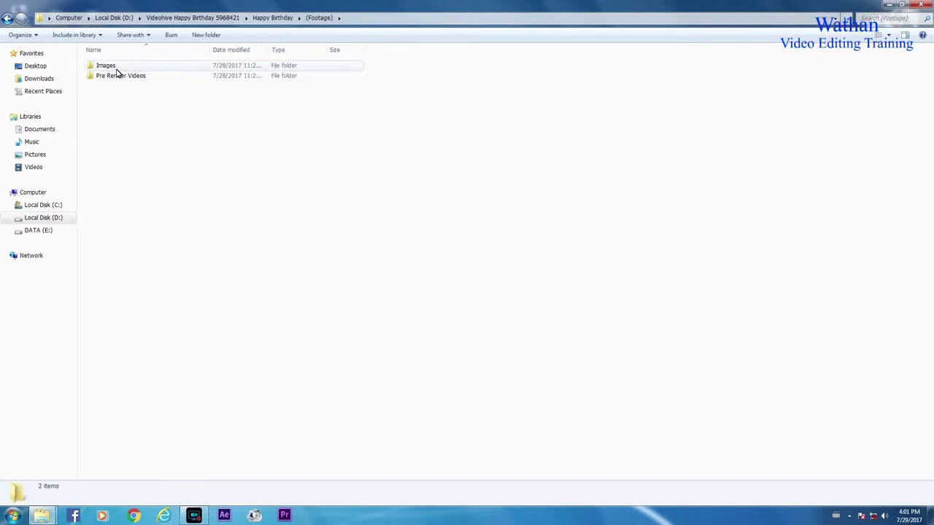
pyautogui.doubleClick(116, 69)
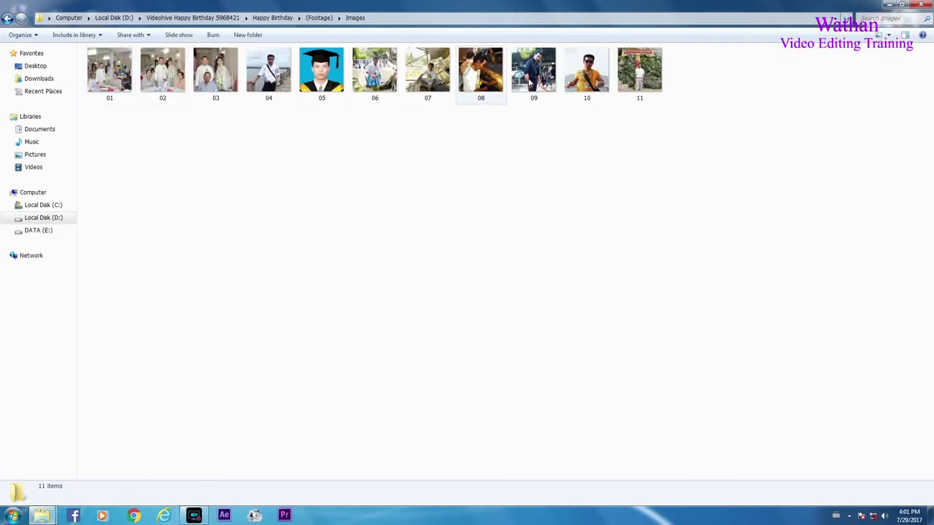
pyautogui.click(105, 67)
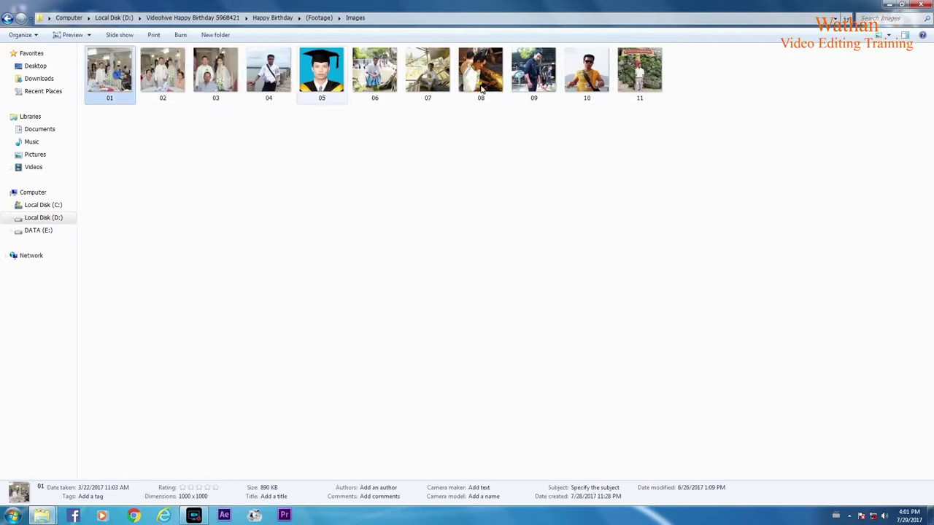
pyautogui.click(626, 82)
pyautogui.click(7, 17)
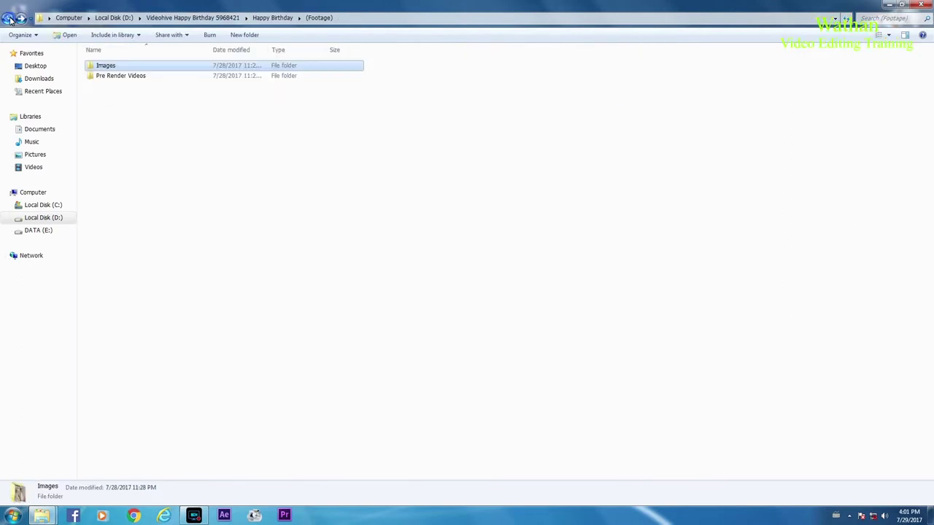
pyautogui.doubleClick(113, 77)
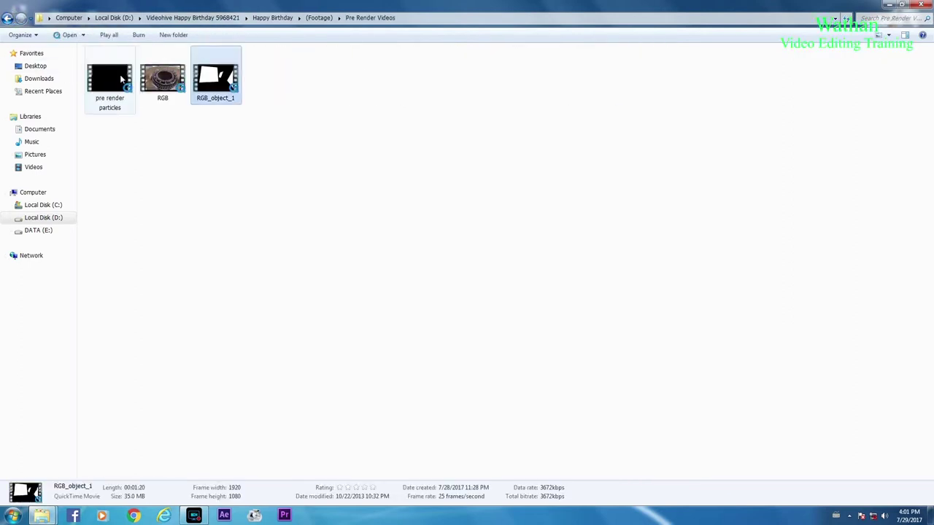
pyautogui.click(162, 76)
pyautogui.click(216, 77)
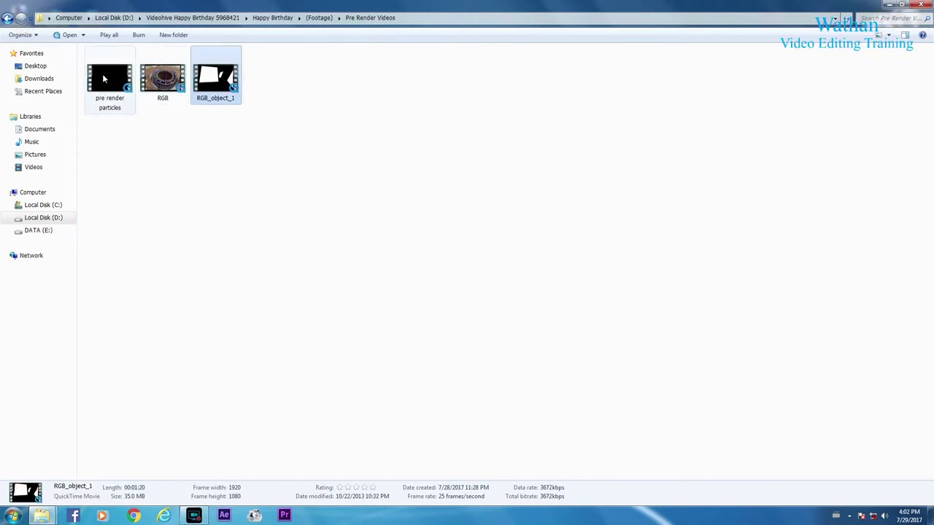
pyautogui.click(106, 75)
pyautogui.click(162, 76)
pyautogui.click(216, 76)
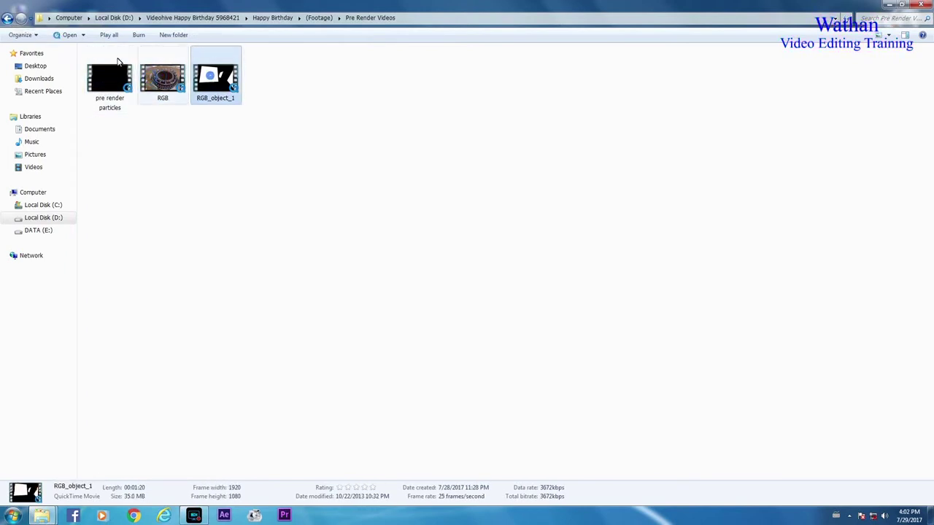
pyautogui.click(6, 18)
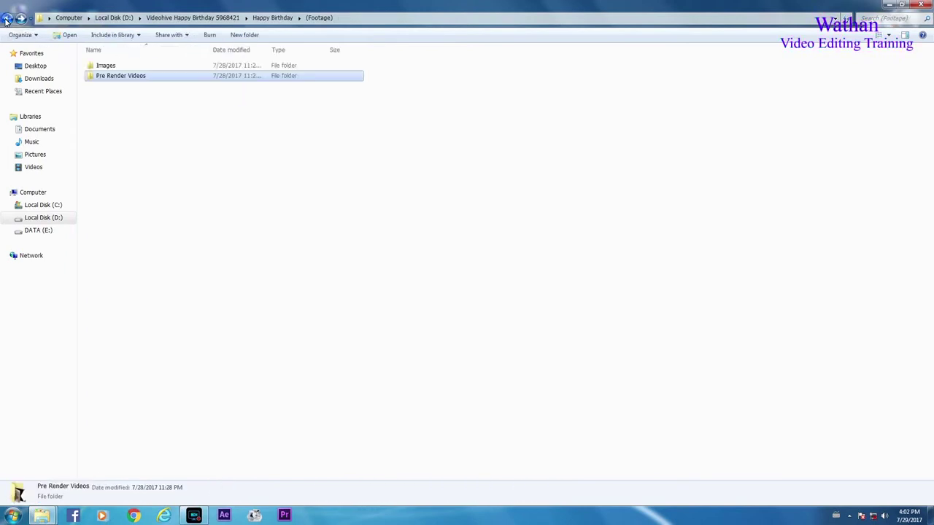
# Reopen the template's Images folder in a smaller window and place it side by side with the desktop's AE Photo folder.
pyautogui.doubleClick(95, 68)
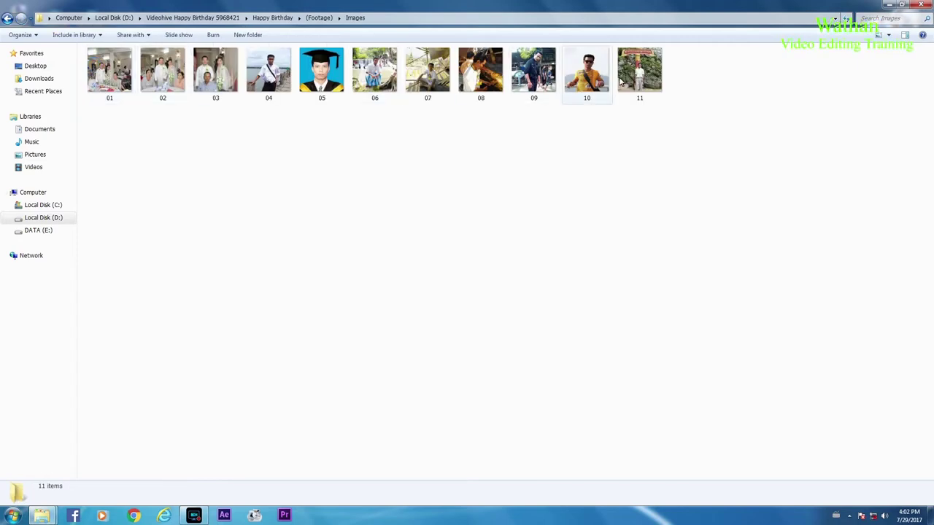
pyautogui.click(903, 5)
pyautogui.moveTo(255, 22); pyautogui.dragTo(890, 33)
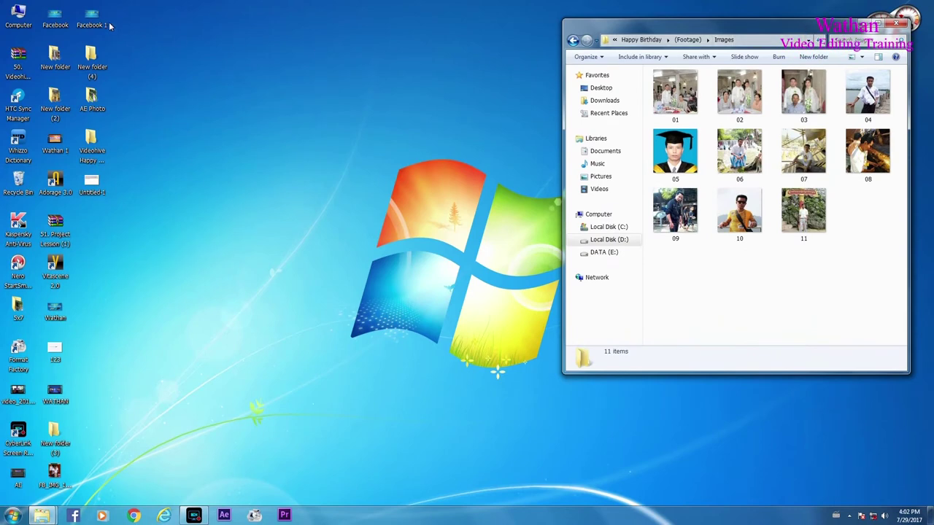
pyautogui.click(94, 109)
pyautogui.doubleClick(95, 110)
pyautogui.moveTo(600, 25); pyautogui.dragTo(183, 28)
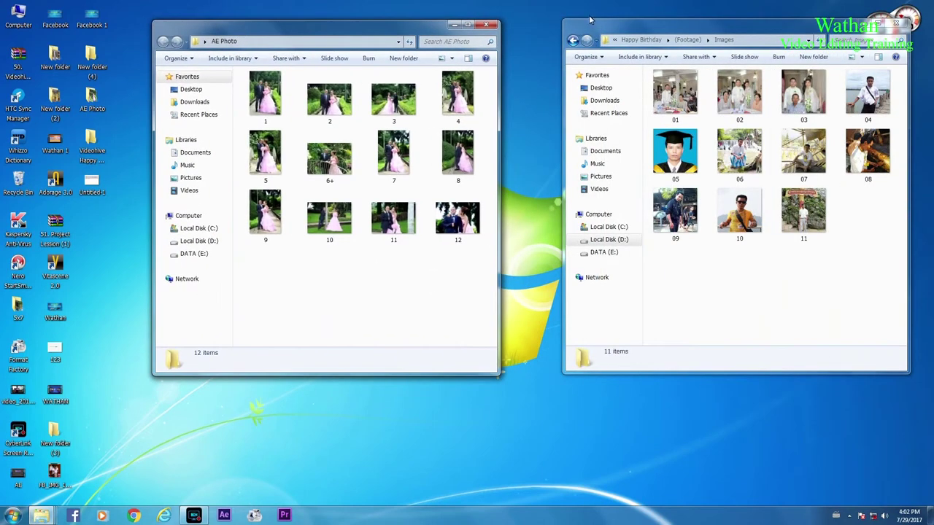
pyautogui.moveTo(611, 27); pyautogui.dragTo(558, 28)
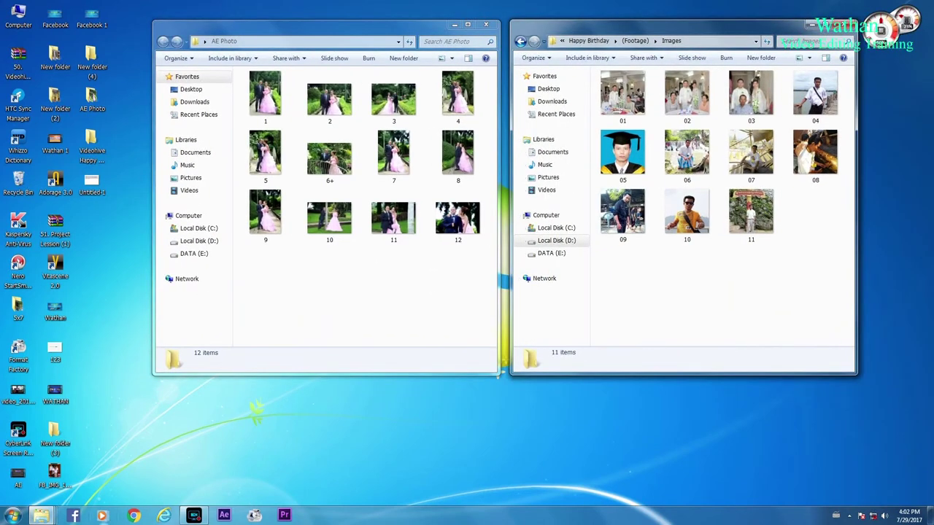
# Launch Adobe Photoshop CC 2015 and minimize it to return to the two photo folders.
pyautogui.click(13, 516)
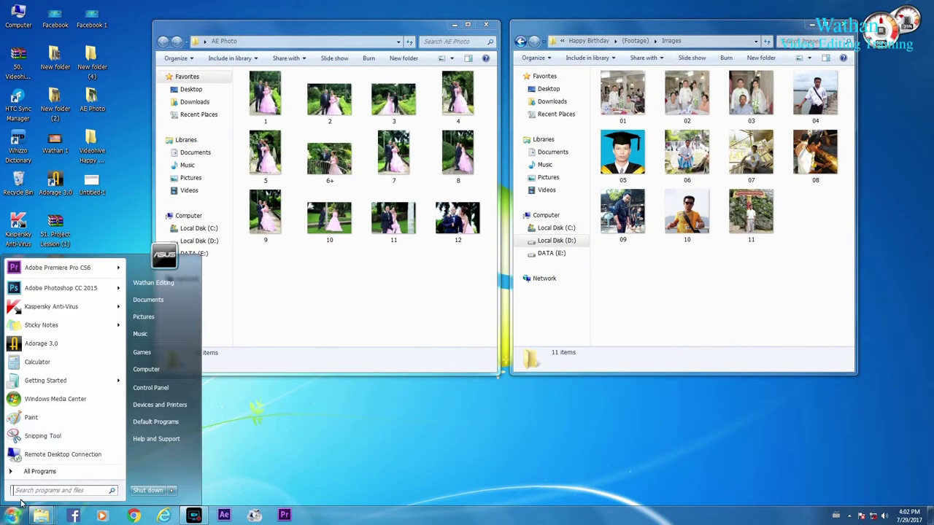
pyautogui.moveTo(49, 294)
pyautogui.click(64, 290)
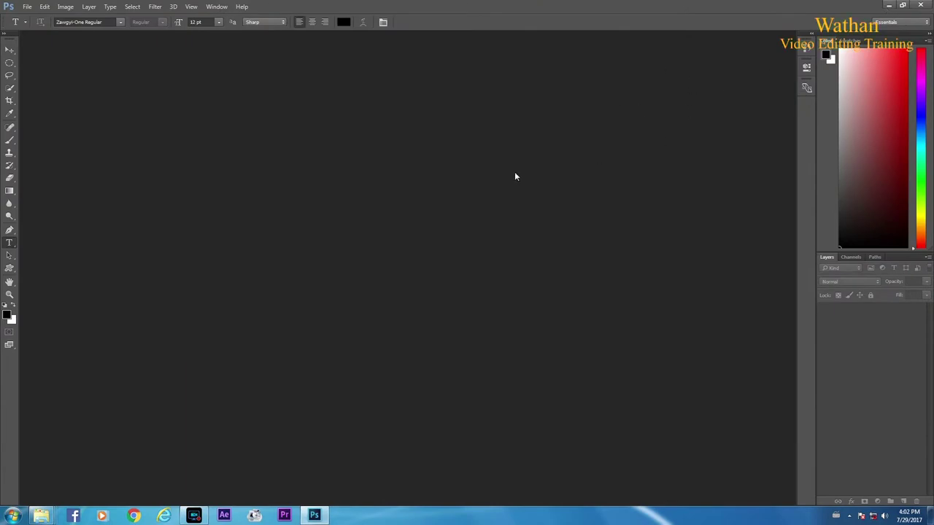
pyautogui.click(889, 6)
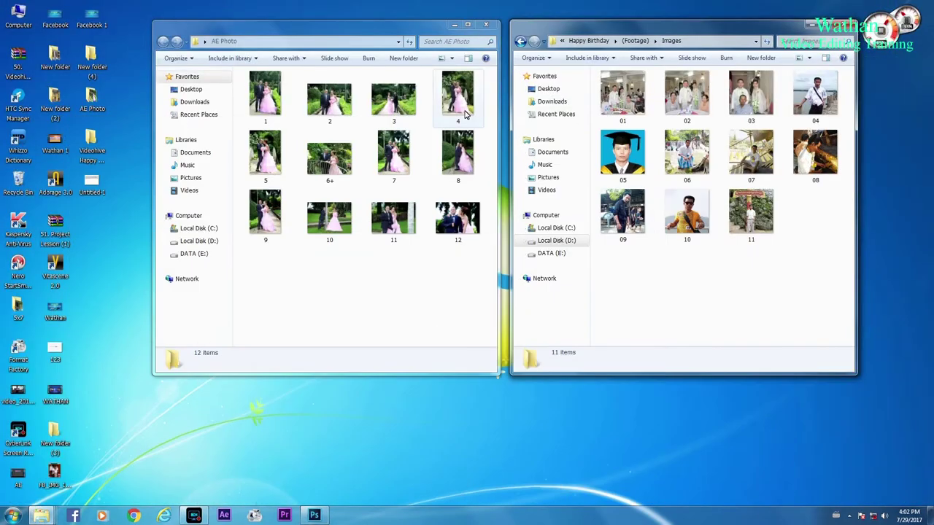
# Open template images 01 to 05 from the Images folder in Photoshop.
pyautogui.click(622, 94)
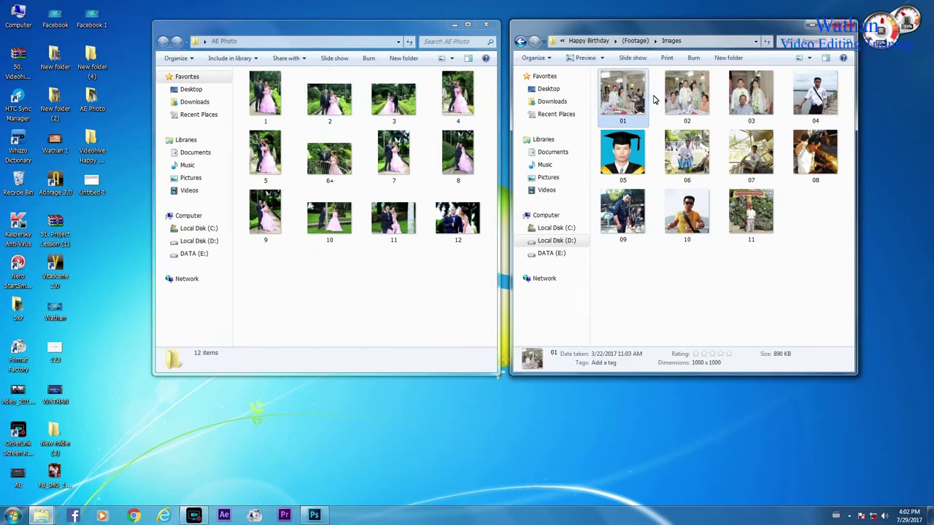
pyautogui.keyDown('ctrl'); pyautogui.click(686, 96); pyautogui.keyUp('ctrl')
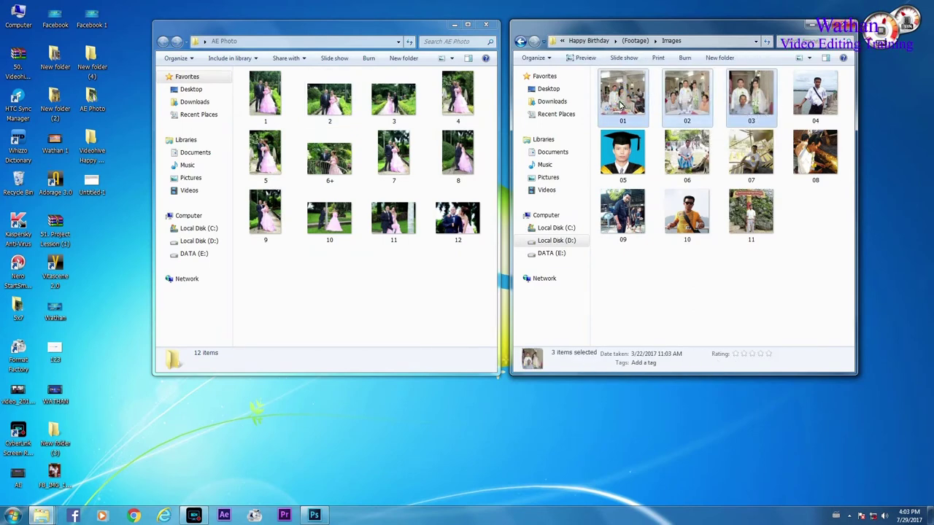
pyautogui.keyDown('ctrl'); pyautogui.click(747, 110); pyautogui.keyUp('ctrl')
pyautogui.keyDown('ctrl'); pyautogui.click(795, 108); pyautogui.keyUp('ctrl')
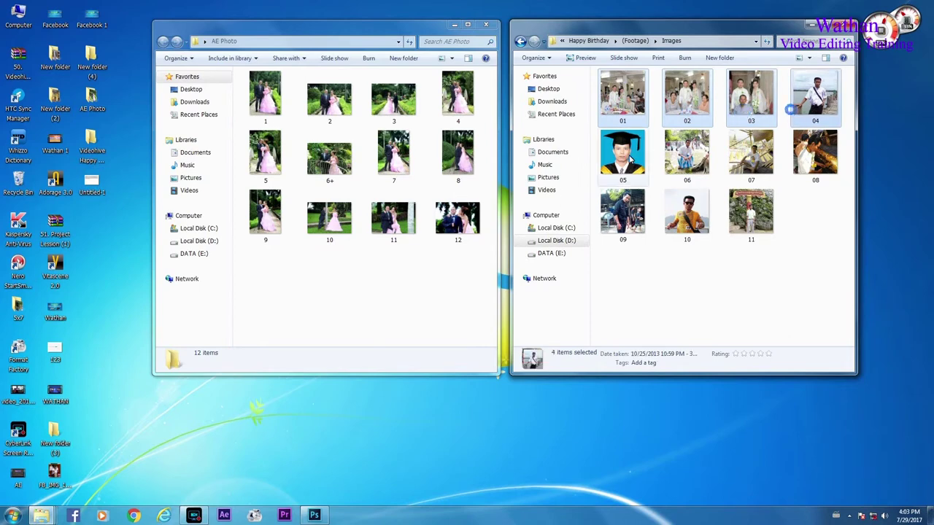
pyautogui.keyDown('ctrl'); pyautogui.click(629, 156); pyautogui.keyUp('ctrl')
pyautogui.moveTo(629, 157); pyautogui.dragTo(359, 319)
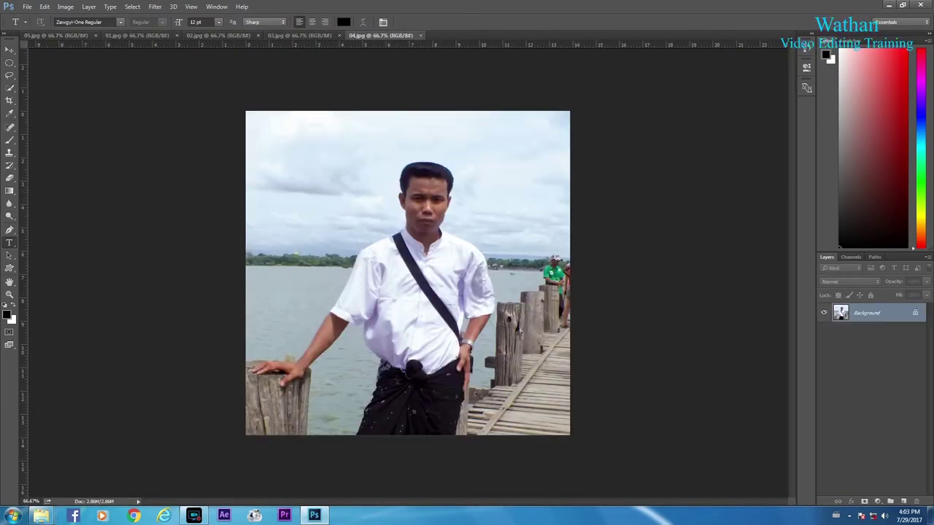
# Open wedding photos 1 to 5 from the AE Photo folder in Photoshop alongside the template images.
pyautogui.click(888, 5)
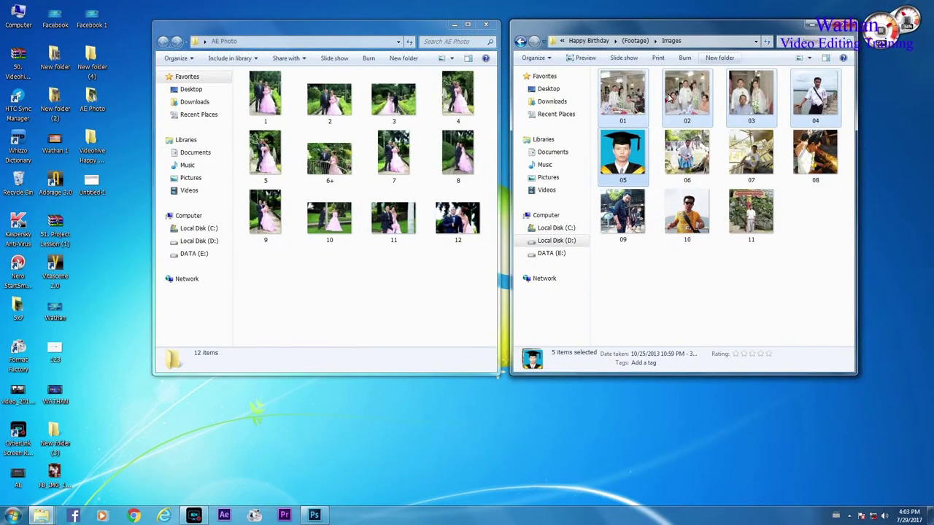
pyautogui.click(273, 98)
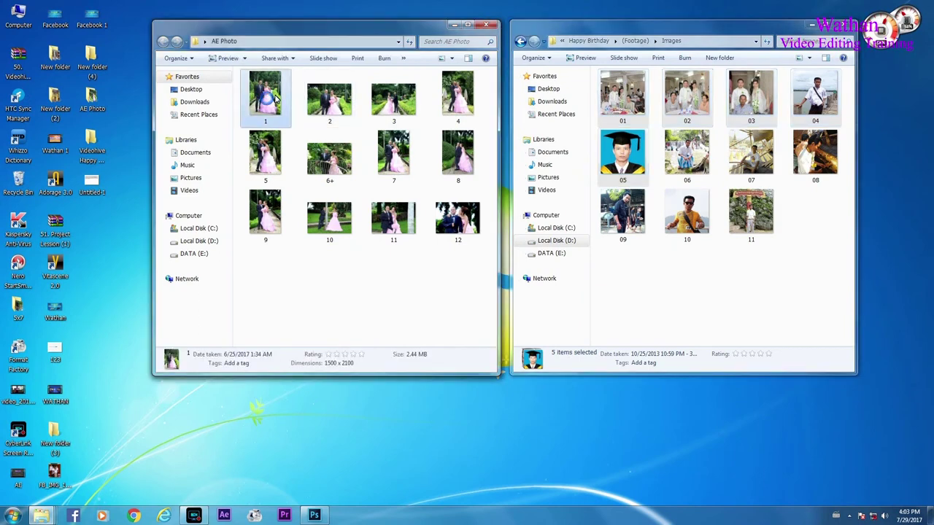
pyautogui.keyDown('ctrl'); pyautogui.click(312, 101); pyautogui.keyUp('ctrl')
pyautogui.keyDown('ctrl'); pyautogui.click(390, 102); pyautogui.keyUp('ctrl')
pyautogui.keyDown('ctrl'); pyautogui.click(456, 95); pyautogui.keyUp('ctrl')
pyautogui.keyDown('ctrl'); pyautogui.click(265, 154); pyautogui.keyUp('ctrl')
pyautogui.moveTo(265, 154); pyautogui.dragTo(359, 313)
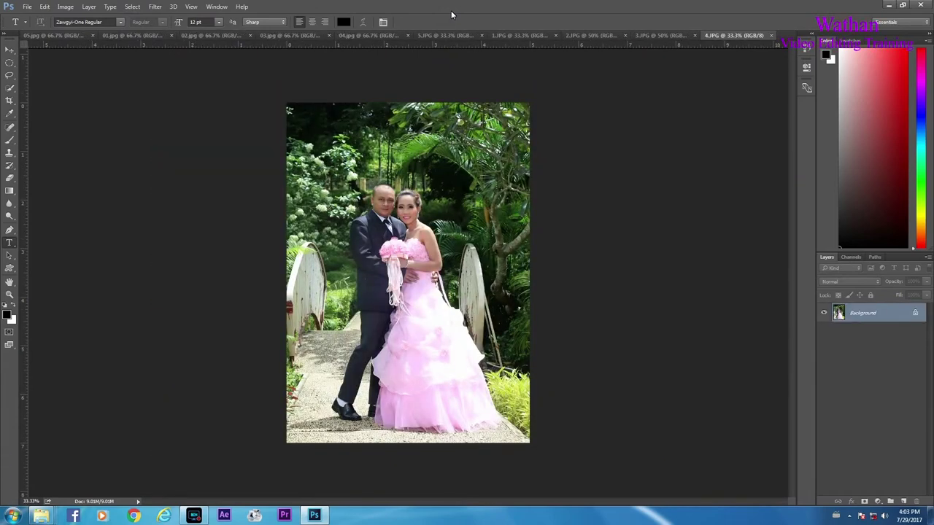
# Float 1.JPG in its own window, copy its photo into 01.jpg as a new layer with the Move tool, and close 1.JPG.
pyautogui.click(10, 50)
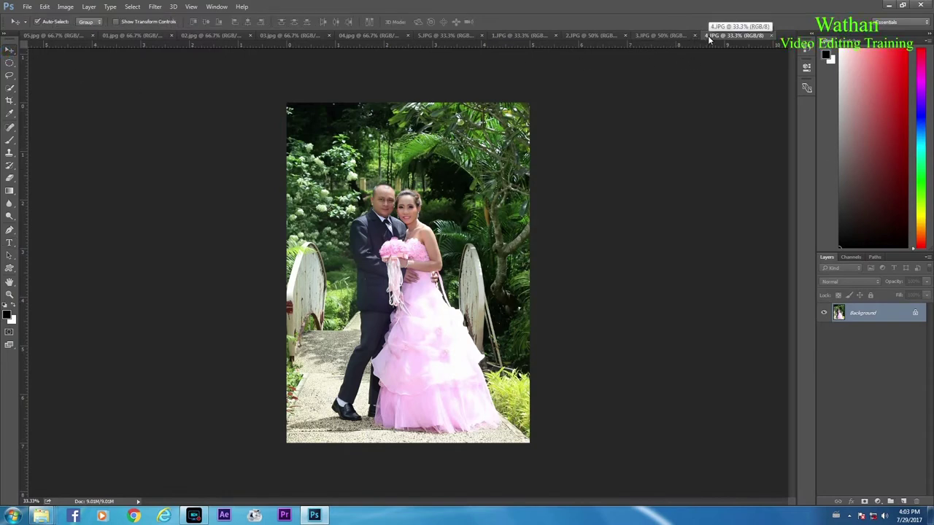
pyautogui.click(520, 35)
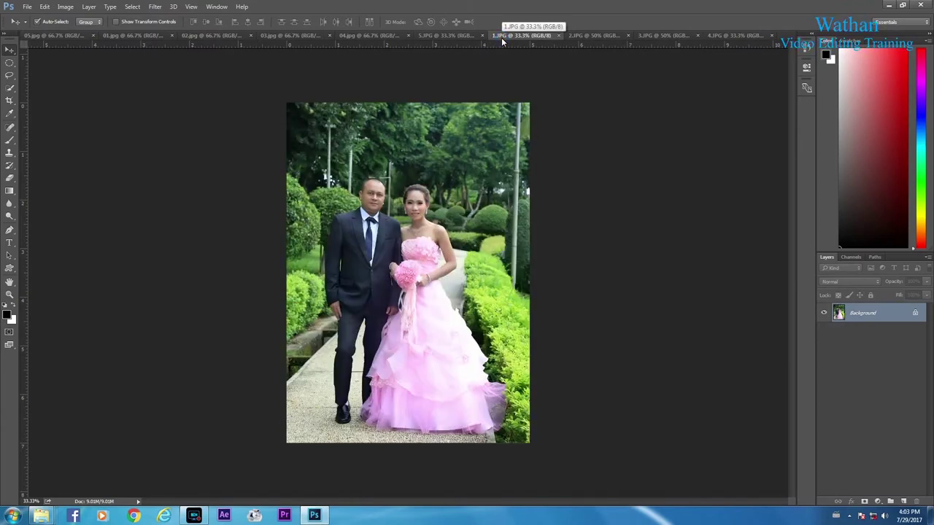
pyautogui.moveTo(502, 37); pyautogui.dragTo(522, 122)
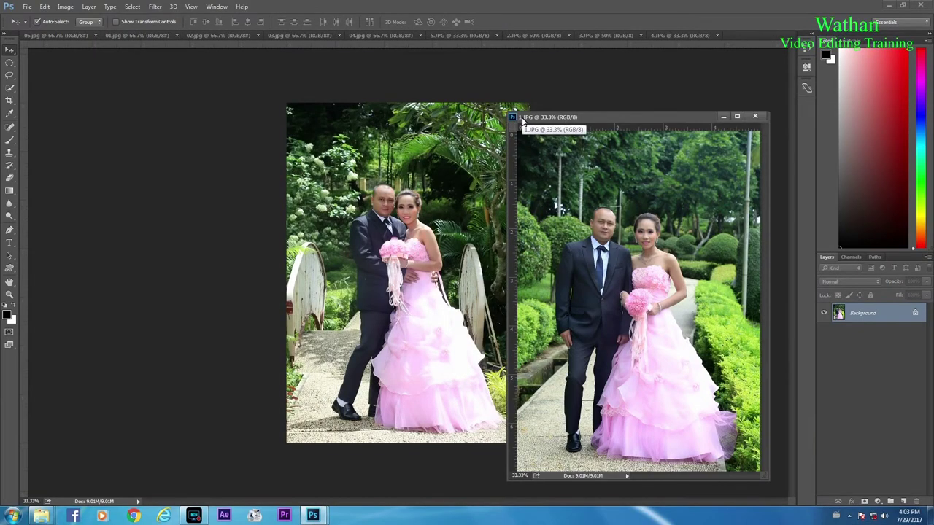
pyautogui.click(121, 36)
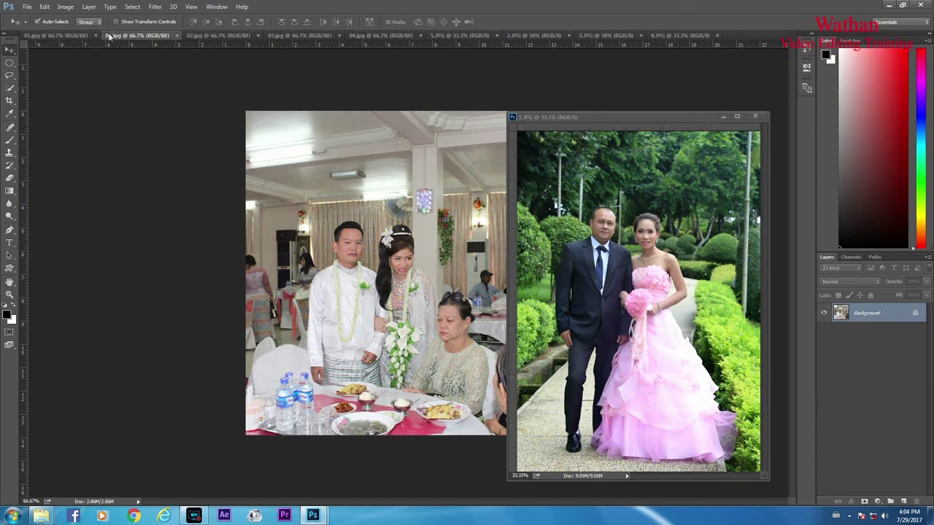
pyautogui.moveTo(544, 177); pyautogui.dragTo(377, 173)
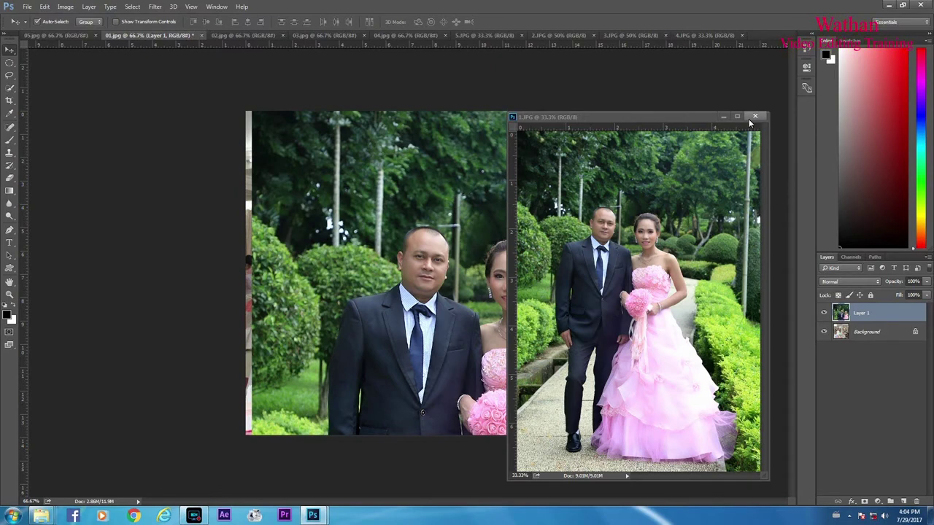
pyautogui.click(754, 117)
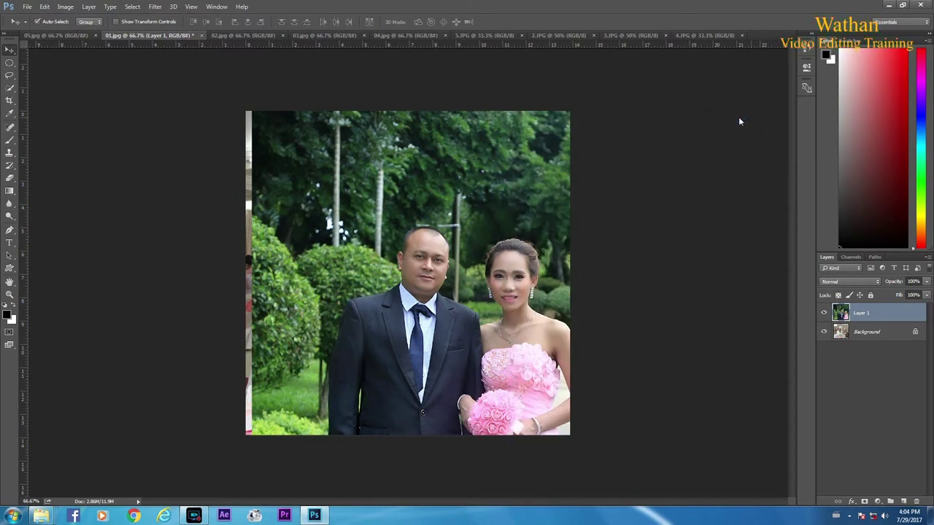
# Scale the couple photo layer in 01.jpg proportionally to about 67% with Free Transform, fitting its width to the canvas.
pyautogui.moveTo(479, 204)
pyautogui.mouseDown()
pyautogui.moveTo(431, 174)
pyautogui.moveTo(324, 142)
pyautogui.moveTo(469, 192)
pyautogui.moveTo(474, 205)
pyautogui.mouseUp()
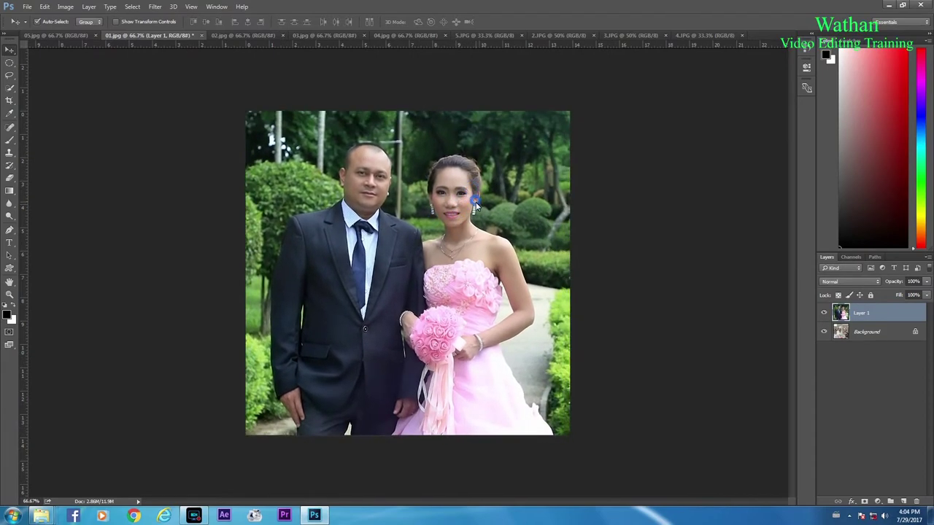
pyautogui.hotkey('ctrl', '0')
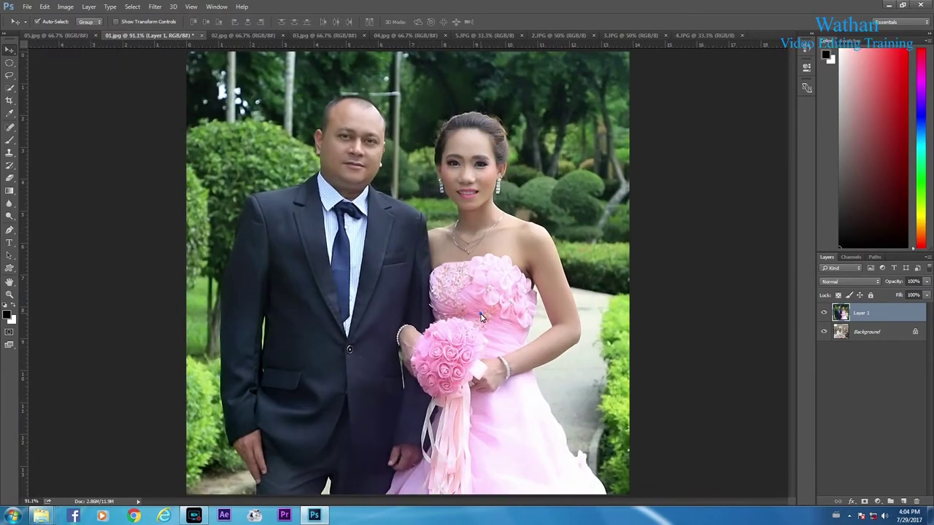
pyautogui.moveTo(490, 330)
pyautogui.mouseDown()
pyautogui.moveTo(496, 299)
pyautogui.moveTo(482, 319)
pyautogui.mouseUp()
pyautogui.hotkey('ctrl', 't')
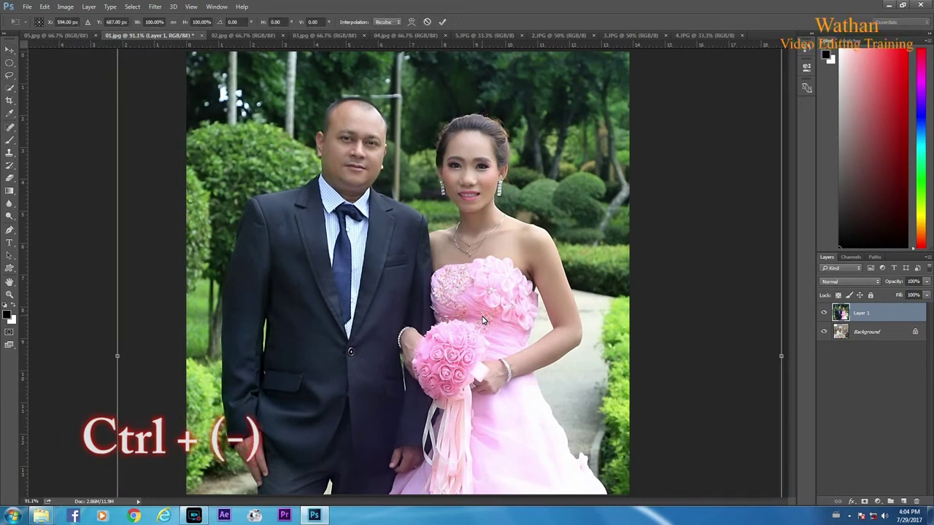
pyautogui.hotkey('ctrl', '-')
pyautogui.hotkey('ctrl', '-')
pyautogui.hotkey('ctrl', '-')
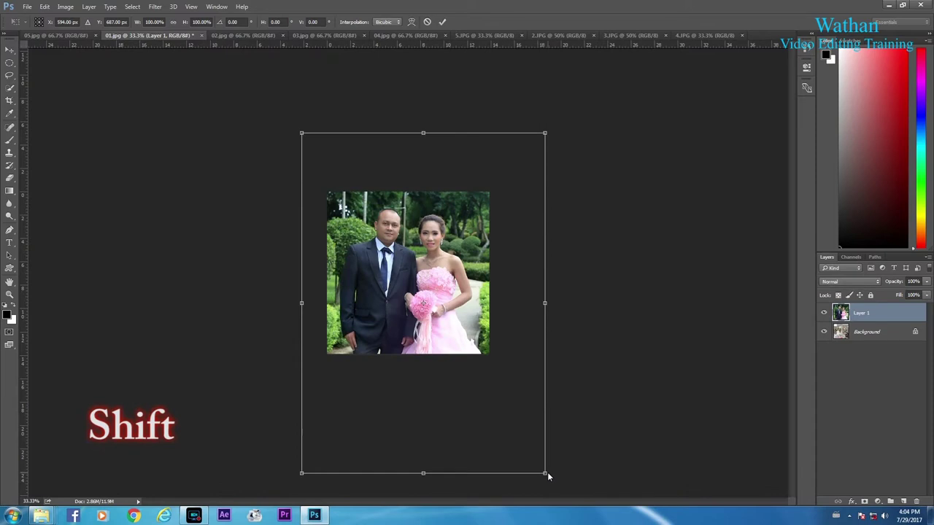
pyautogui.moveTo(546, 473); pyautogui.dragTo(511, 387)
pyautogui.moveTo(302, 136); pyautogui.dragTo(326, 174)
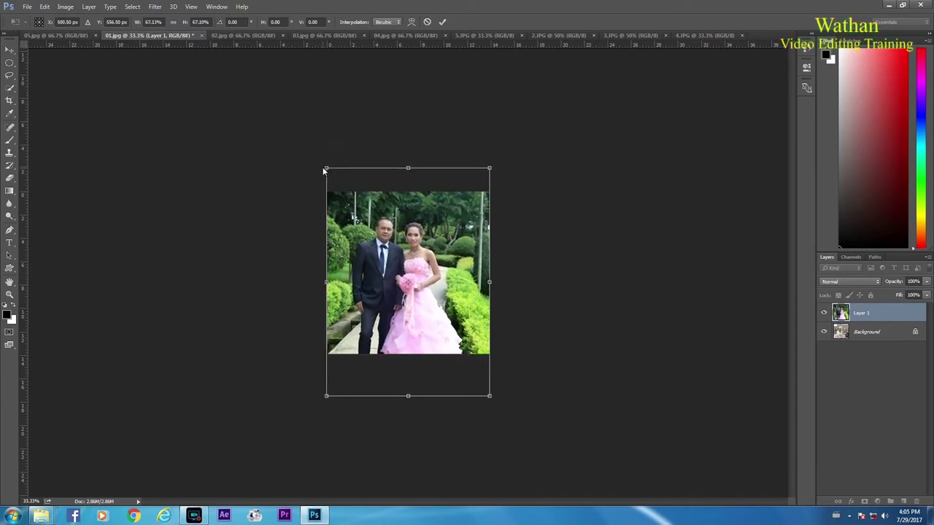
# Nudge the couple photo layer up to a Y position of 532.50 px and apply the transform.
pyautogui.press('Up')
pyautogui.press('Up')
pyautogui.press('Up')
pyautogui.press('Up')
pyautogui.press('Up')
pyautogui.press('Up')
pyautogui.press('Up')
pyautogui.press('Up')
pyautogui.press('Up')
pyautogui.press('Up')
pyautogui.press('Up')
pyautogui.press('Up')
pyautogui.press('Up')
pyautogui.press('Up')
pyautogui.press('Up')
pyautogui.press('Up')
pyautogui.press('Up')
pyautogui.press('Up')
pyautogui.press('Up')
pyautogui.press('Up')
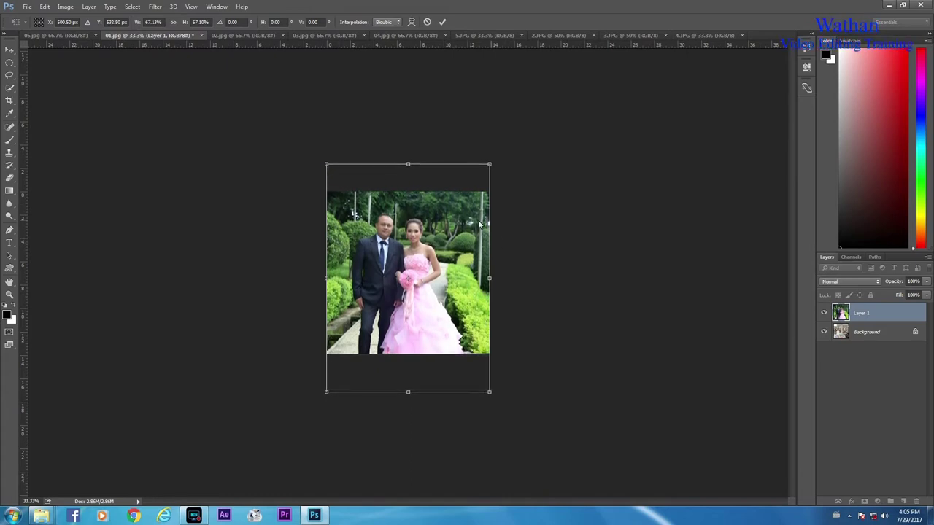
pyautogui.press('Return')
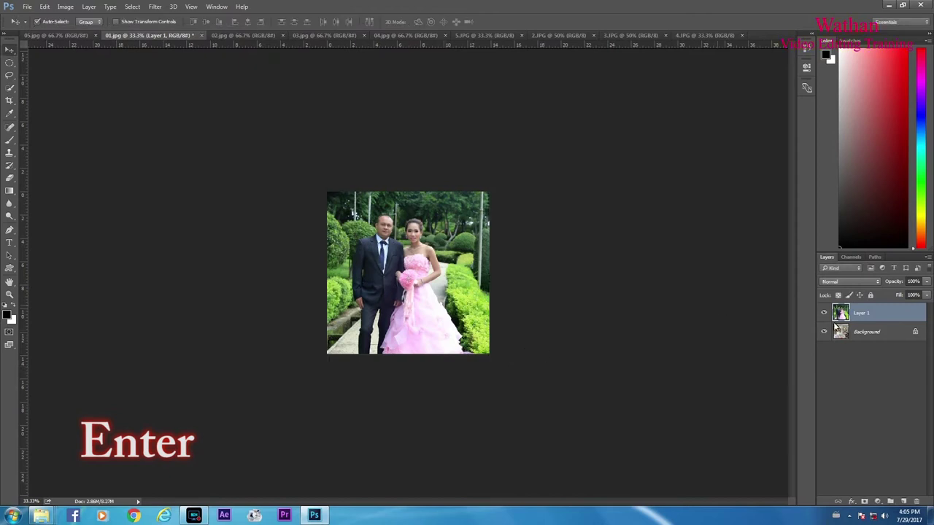
# Merge the couple photo layer down into the Background of 01.jpg, and save and close the file.
pyautogui.hotkey('ctrl', 'e')
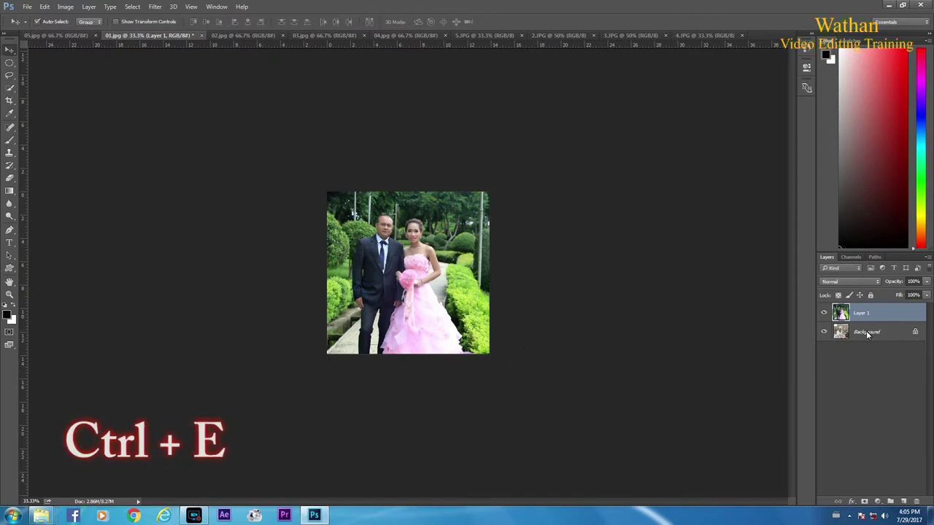
pyautogui.hotkey('ctrl', 'e')
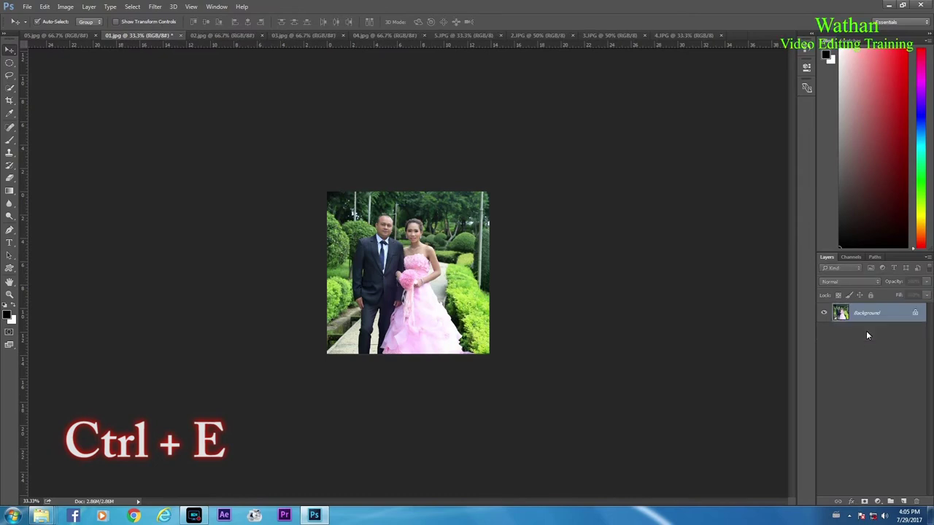
pyautogui.hotkey('ctrl', 's')
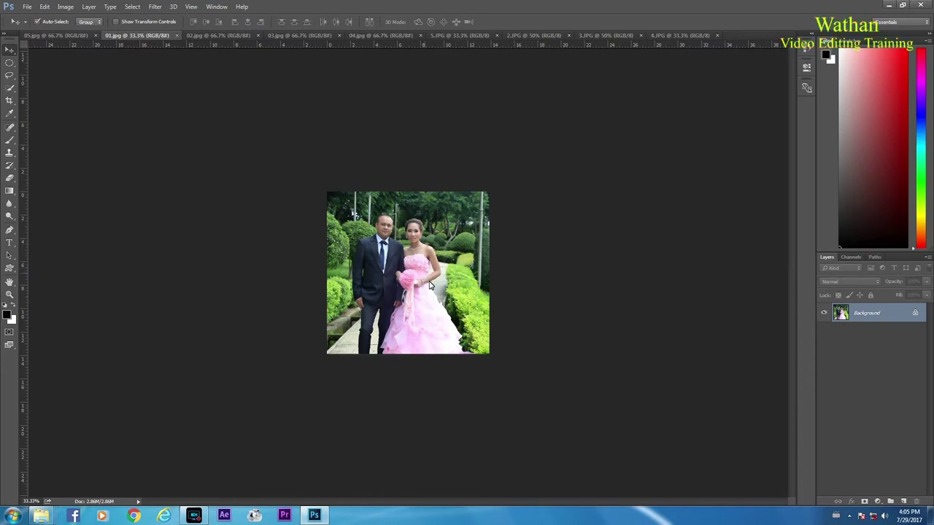
pyautogui.hotkey('ctrl', 'w')
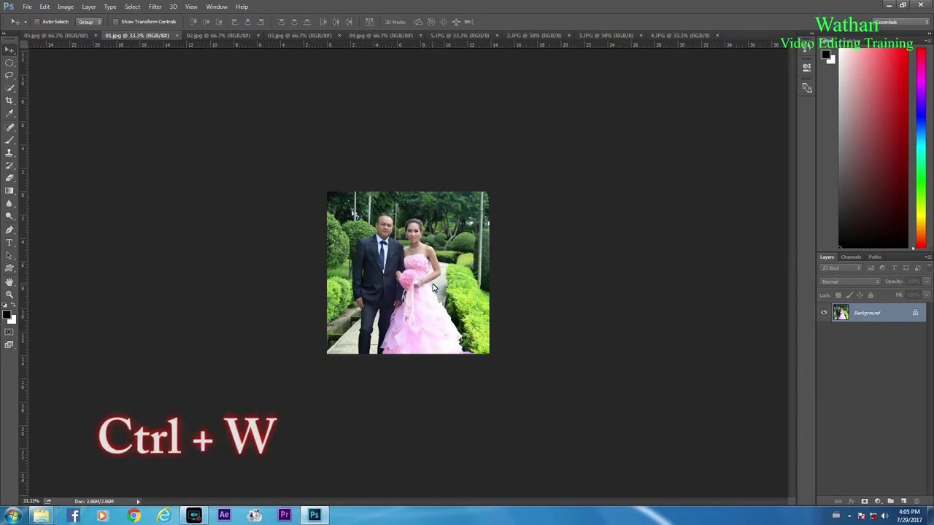
pyautogui.hotkey('ctrl', 'w')
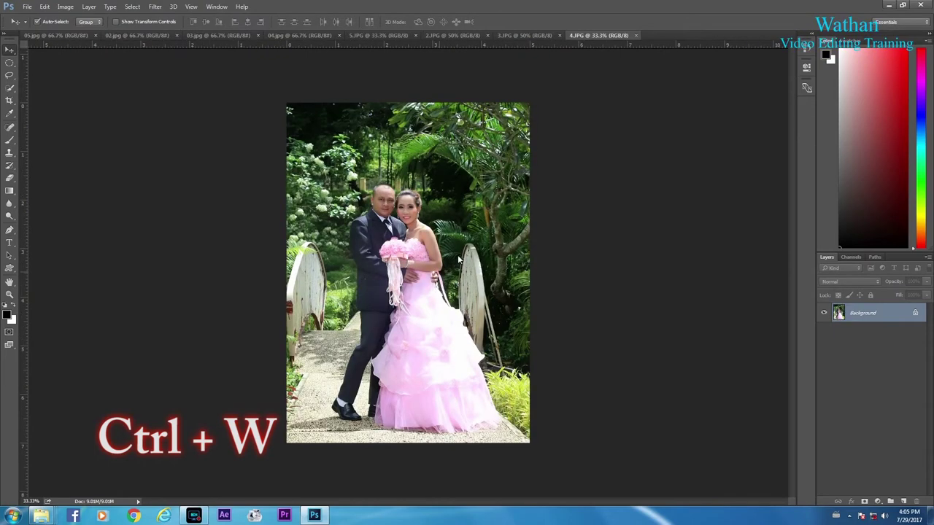
# Float 2.JPG in its own window, copy its photo into 02.jpg as a new layer, and close 2.JPG.
pyautogui.click(446, 36)
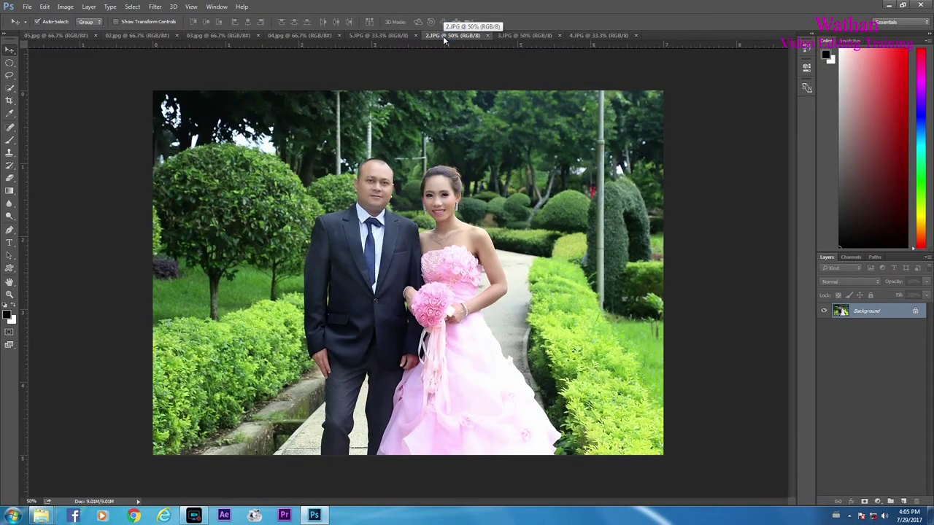
pyautogui.moveTo(443, 35); pyautogui.dragTo(477, 138)
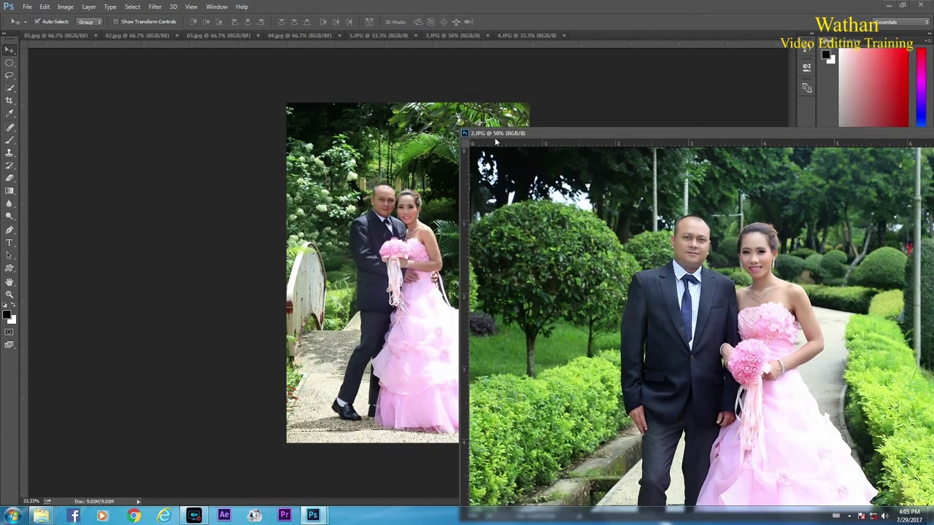
pyautogui.click(123, 37)
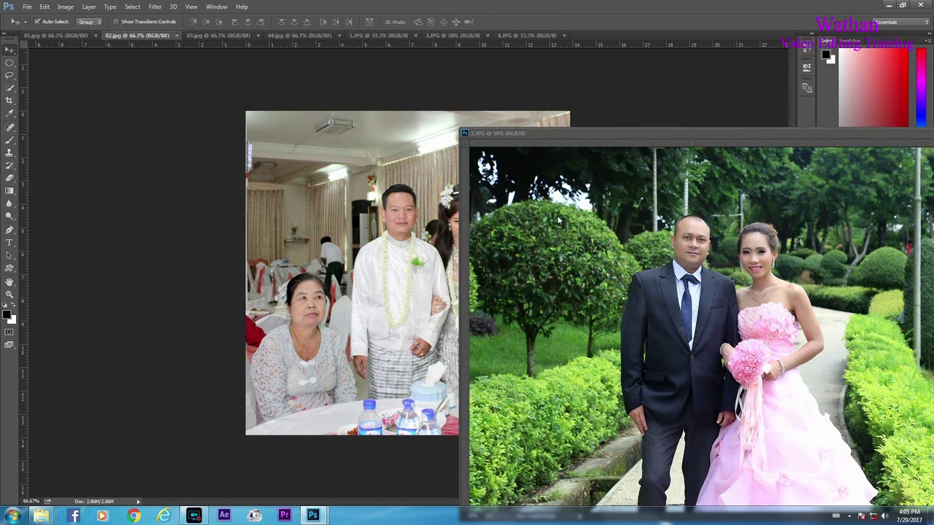
pyautogui.click(591, 240)
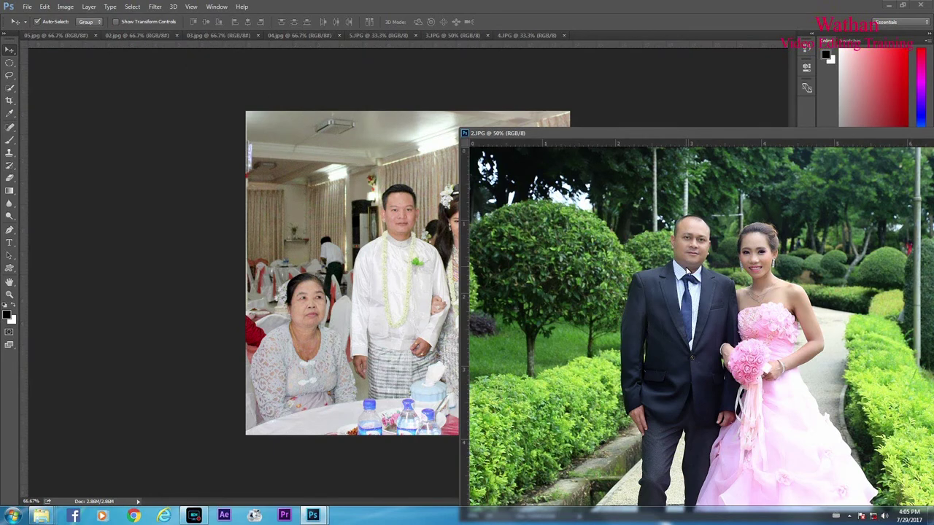
pyautogui.moveTo(685, 270); pyautogui.dragTo(395, 221)
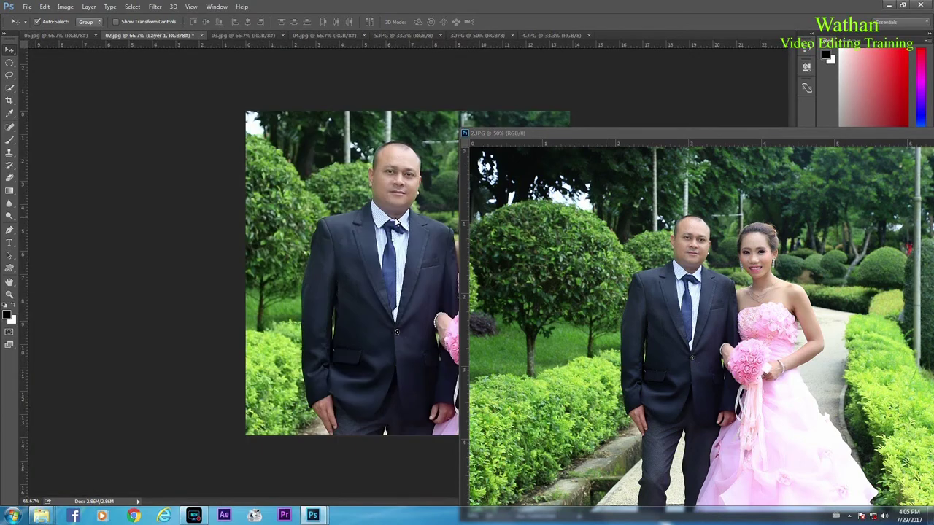
pyautogui.moveTo(716, 139); pyautogui.dragTo(538, 136)
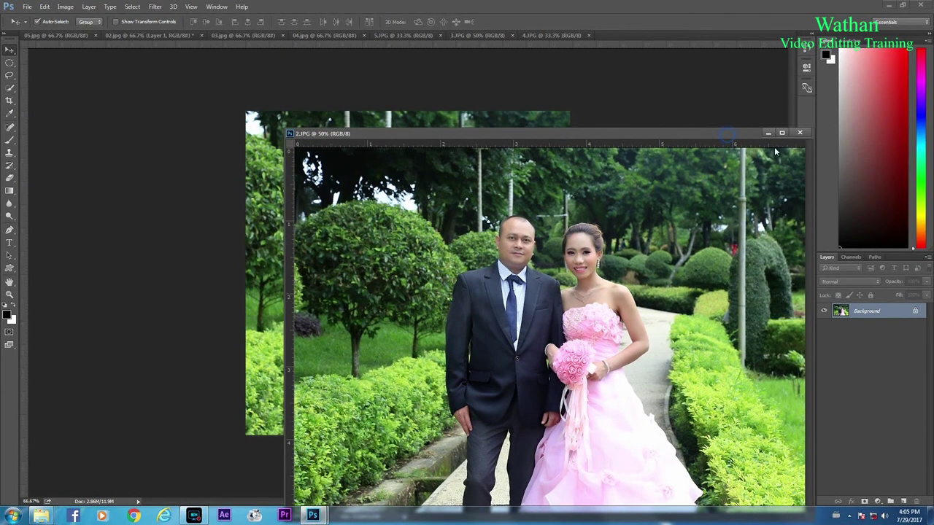
pyautogui.click(798, 133)
# Scale the couple photo layer in 02.jpg proportionally to about 67% with Free Transform, fitting its height to the canvas.
pyautogui.moveTo(553, 193); pyautogui.dragTo(512, 183)
pyautogui.hotkey('ctrl', 't')
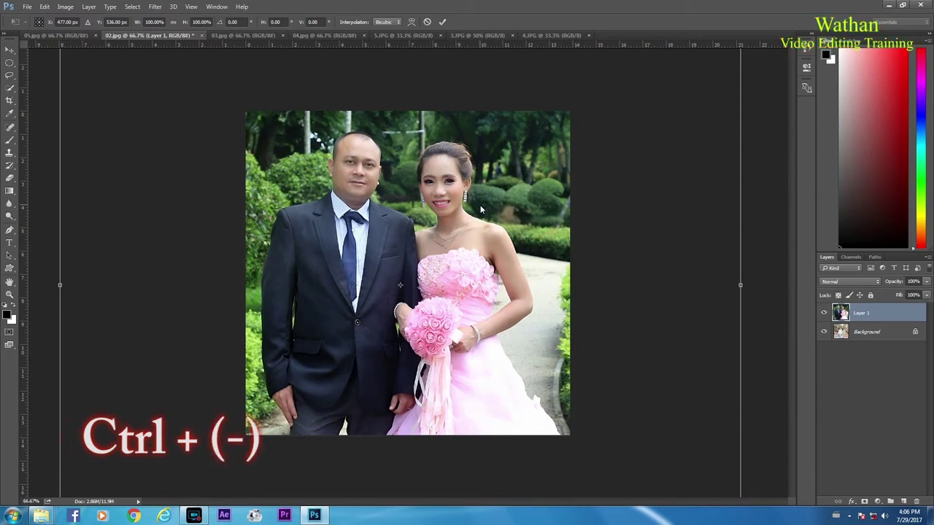
pyautogui.hotkey('ctrl', '-')
pyautogui.hotkey('ctrl', '-')
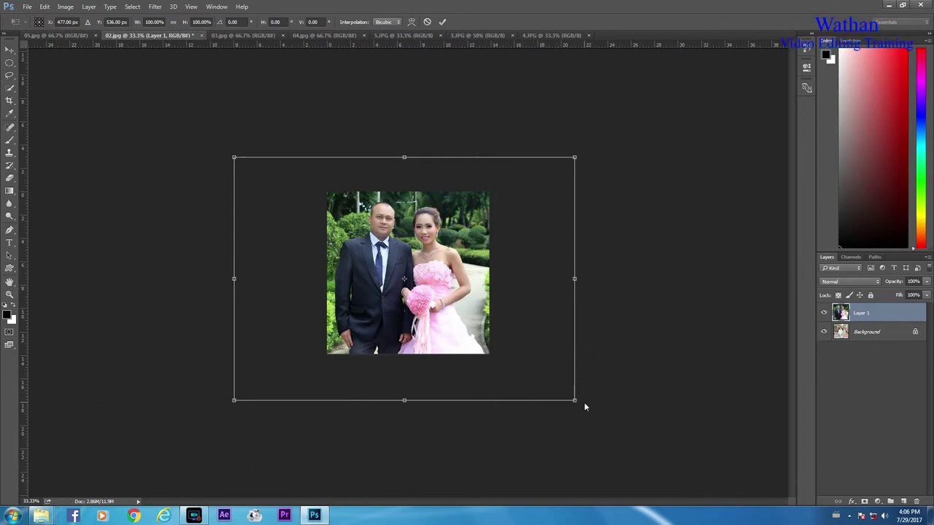
pyautogui.press('shift')
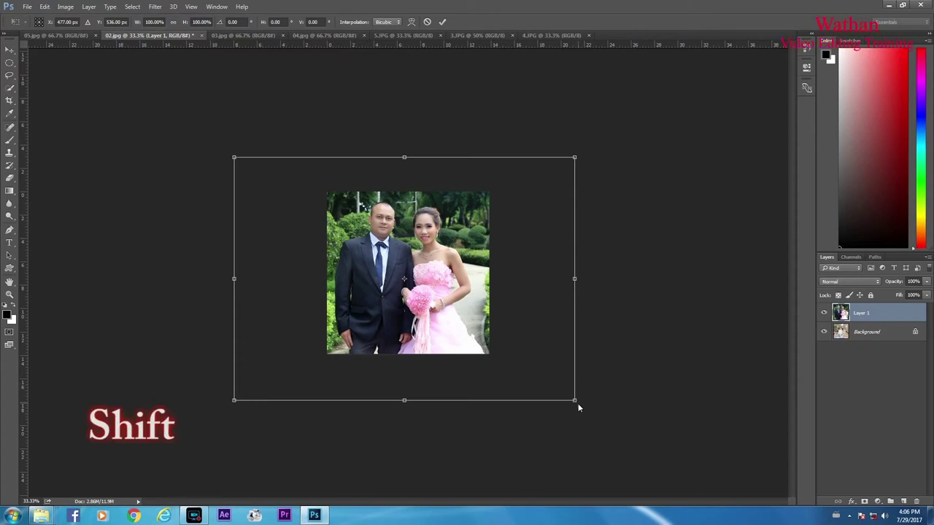
pyautogui.moveTo(578, 405); pyautogui.dragTo(508, 368)
pyautogui.moveTo(235, 161); pyautogui.dragTo(279, 196)
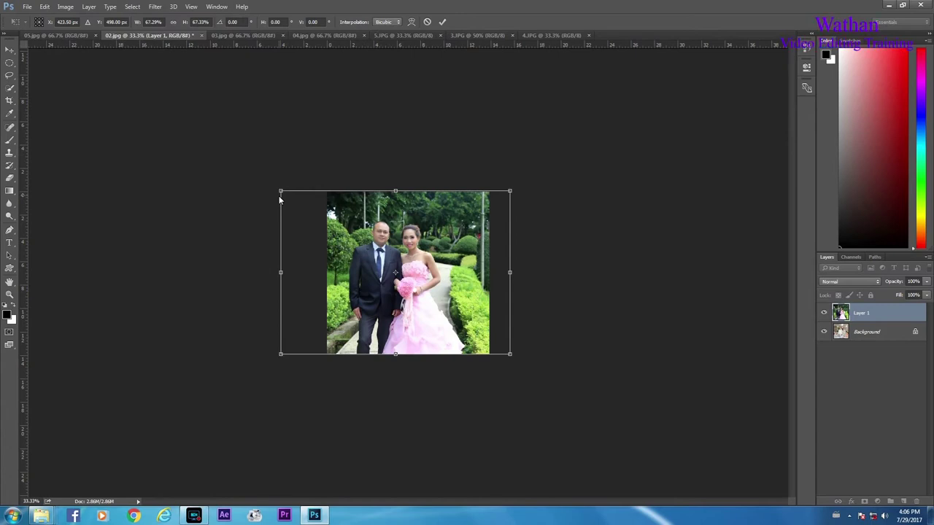
# Nudge the couple photo layer in 02.jpg right to an X position of 459.50 px and apply the transform.
pyautogui.press('Right')
pyautogui.press('Right')
pyautogui.press('Right')
pyautogui.press('Right')
pyautogui.press('Right')
pyautogui.press('Right')
pyautogui.press('Right')
pyautogui.press('Right')
pyautogui.press('Right')
pyautogui.press('Right')
pyautogui.press('Right')
pyautogui.press('Right')
pyautogui.press('Right')
pyautogui.press('Right')
pyautogui.press('Right')
pyautogui.press('Right')
pyautogui.press('Right')
pyautogui.press('Right')
pyautogui.press('Right')
pyautogui.press('Right')
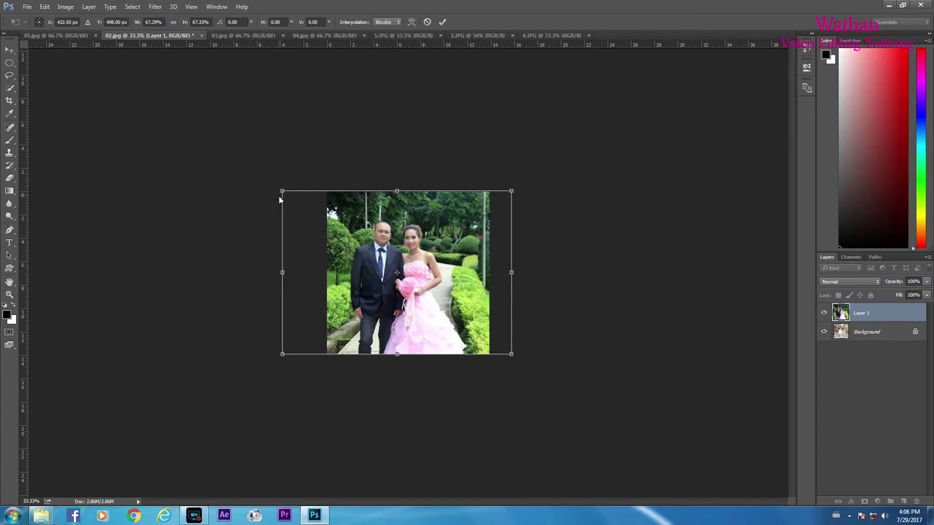
pyautogui.press('Right')
pyautogui.press('Right')
pyautogui.press('Right')
pyautogui.press('Right')
pyautogui.press('Right')
pyautogui.press('Right')
pyautogui.press('Right')
pyautogui.press('Right')
pyautogui.press('Right')
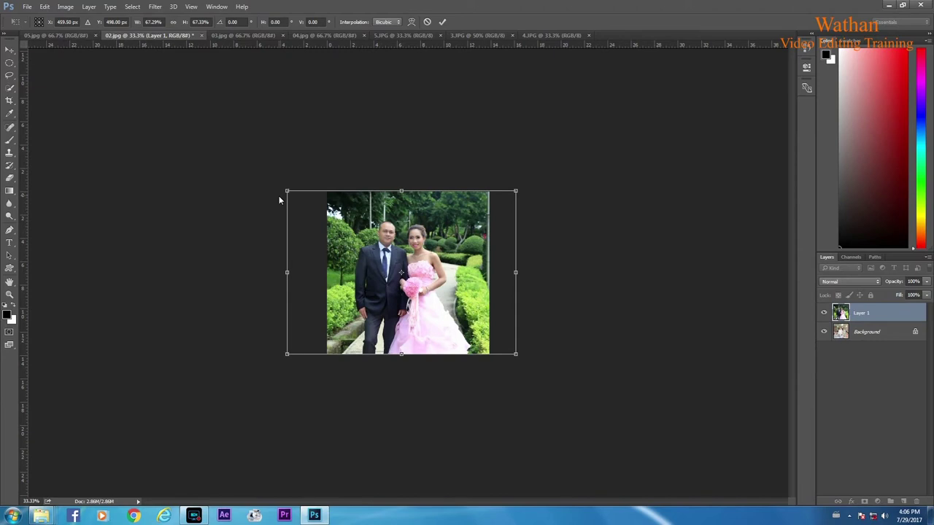
pyautogui.press('Return')
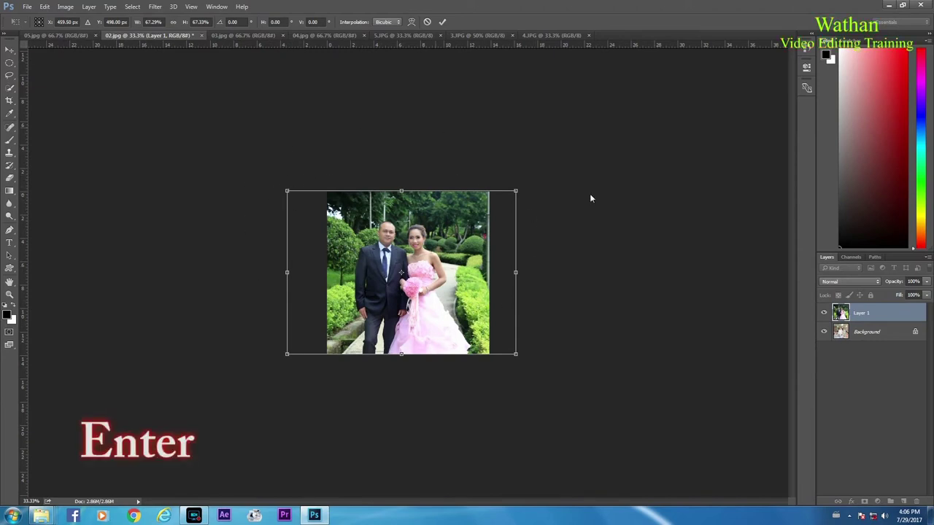
pyautogui.press('Return')
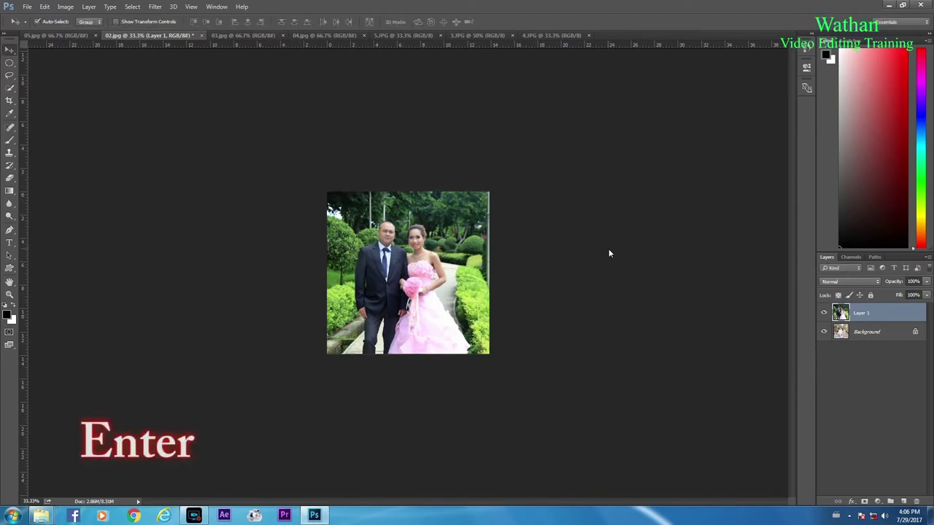
# Merge the photo layer down into the Background of 02.jpg, and save and close the file.
pyautogui.hotkey('ctrl', 'e')
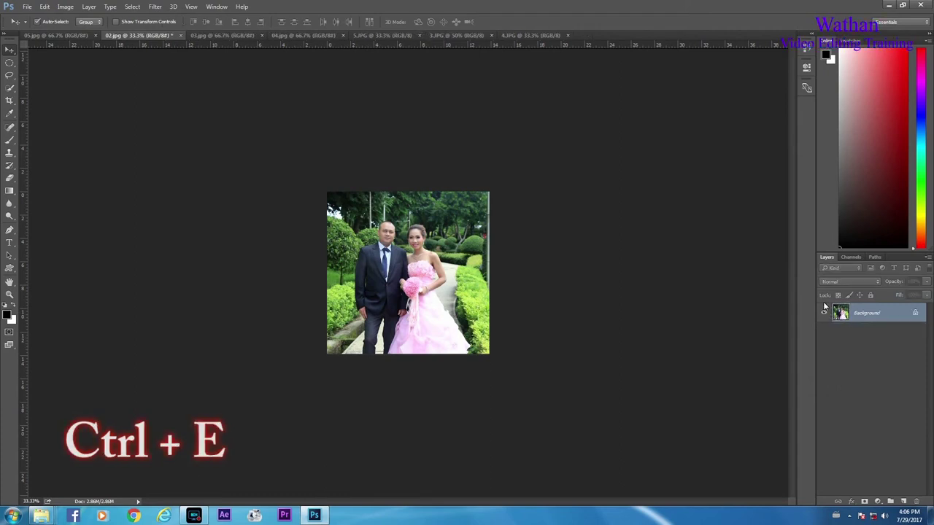
pyautogui.hotkey('ctrl', 's')
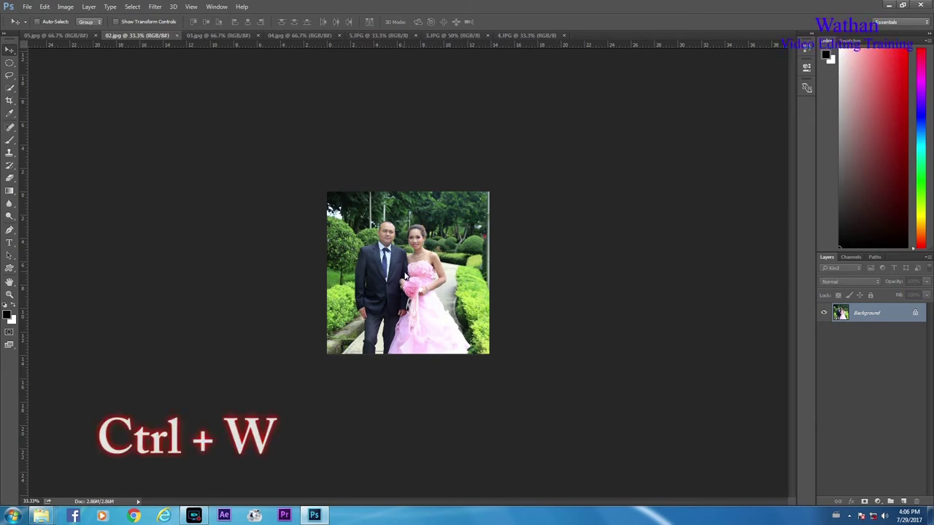
pyautogui.hotkey('ctrl', 'w')
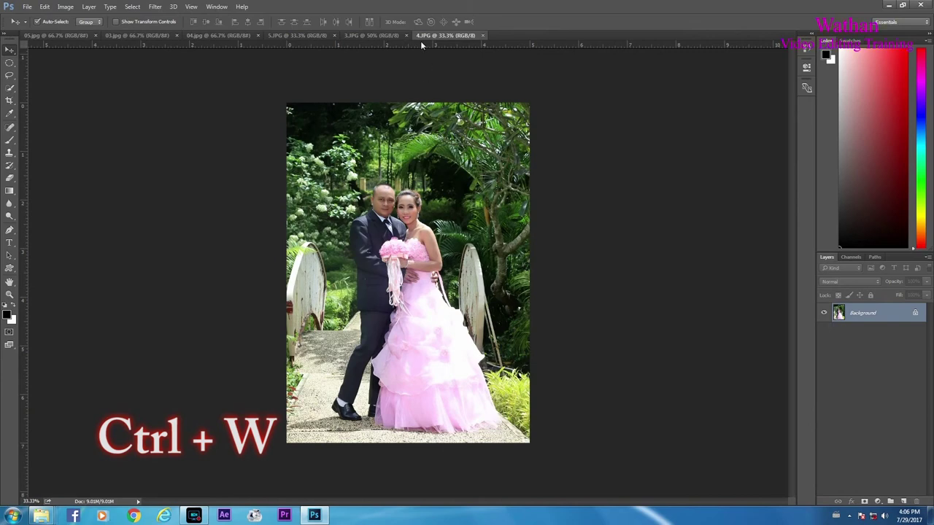
# Float 3.JPG in its own window, copy its photo into 03.jpg as a new layer, and close 3.JPG.
pyautogui.click(359, 34)
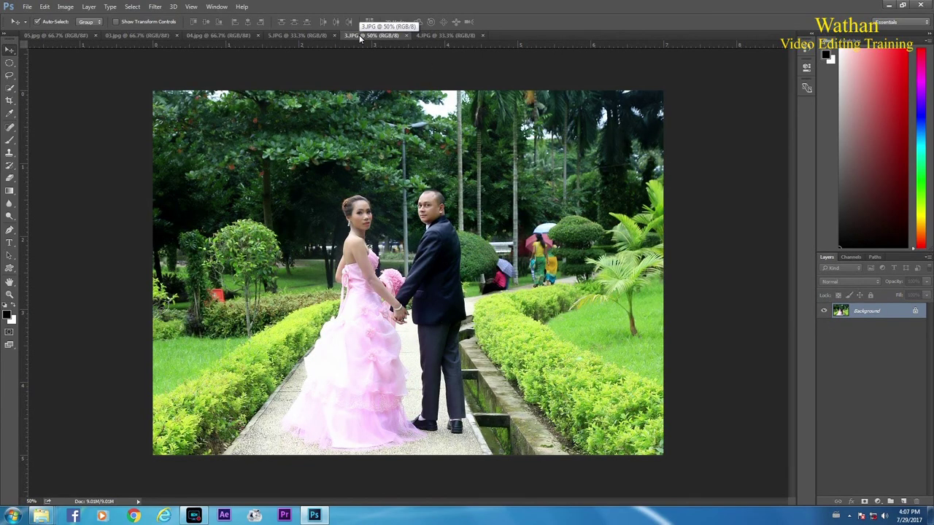
pyautogui.moveTo(358, 38); pyautogui.dragTo(426, 135)
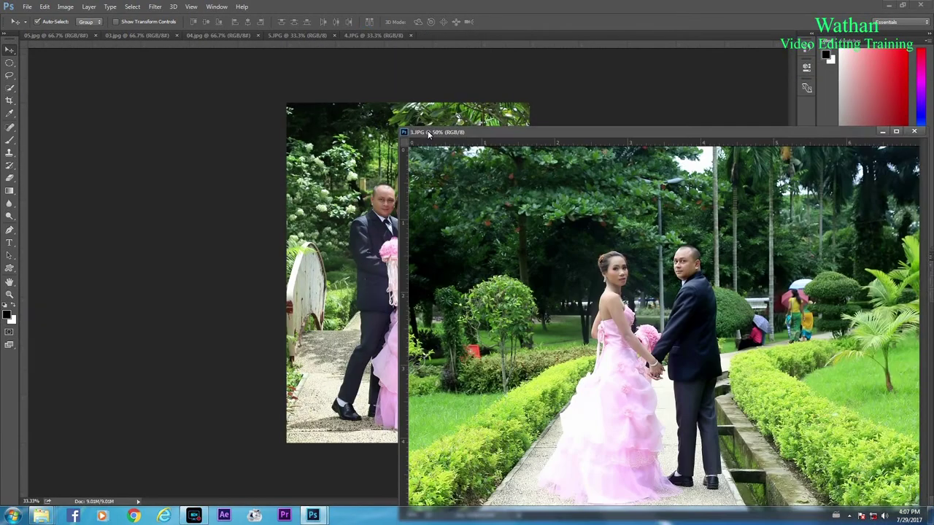
pyautogui.click(162, 36)
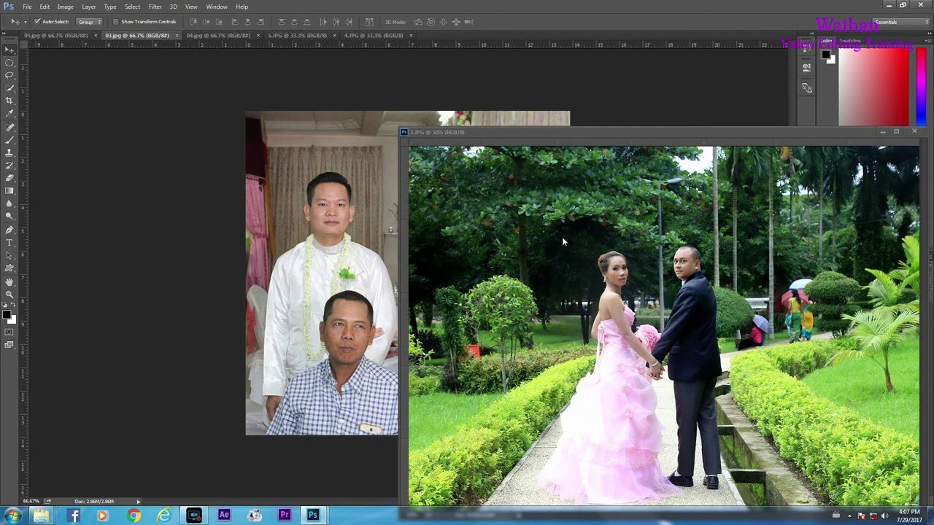
pyautogui.click(607, 264)
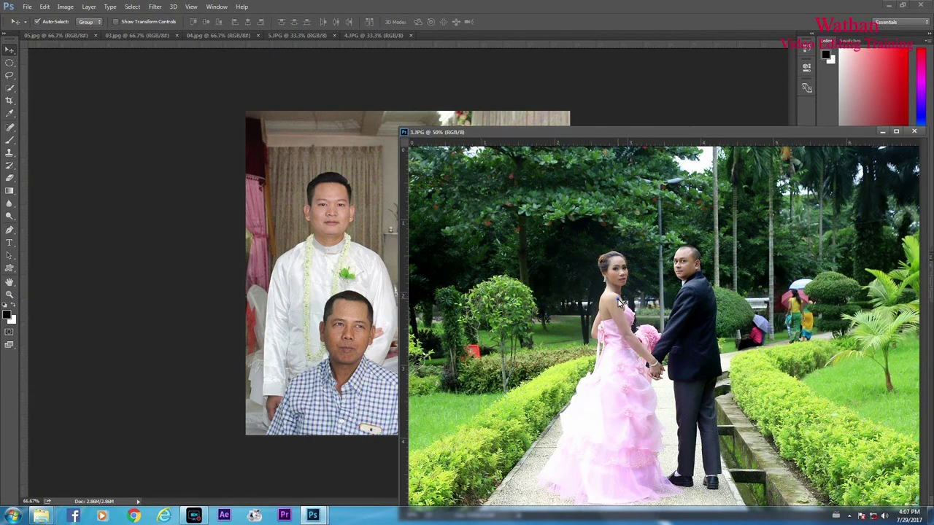
pyautogui.moveTo(616, 288); pyautogui.dragTo(349, 229)
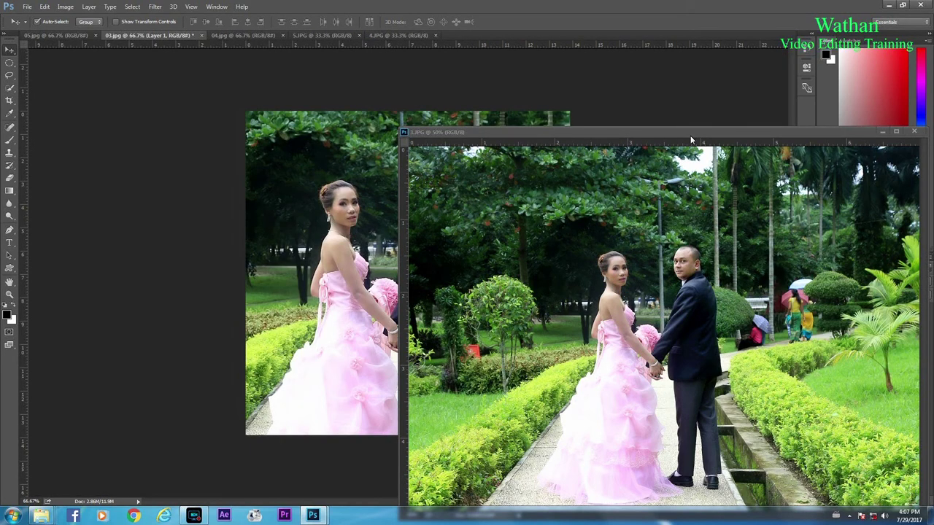
pyautogui.moveTo(690, 135); pyautogui.dragTo(537, 147)
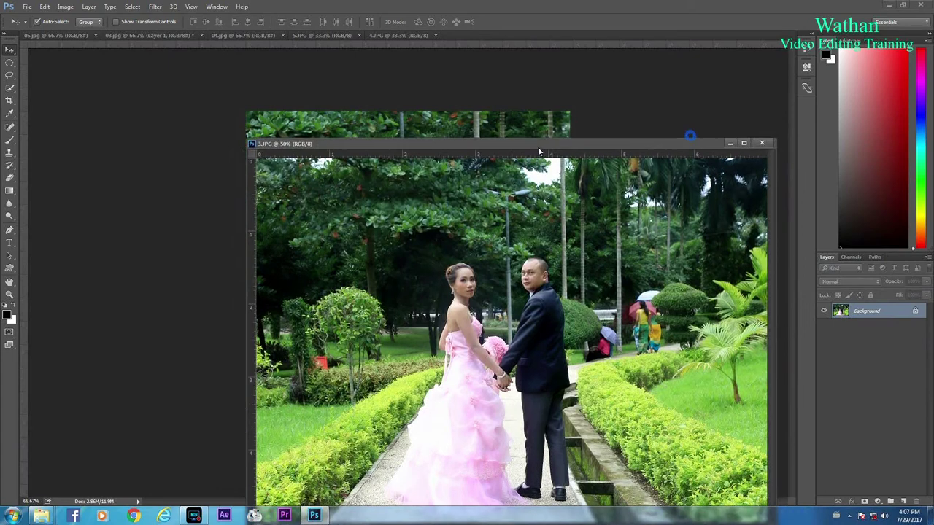
pyautogui.click(762, 143)
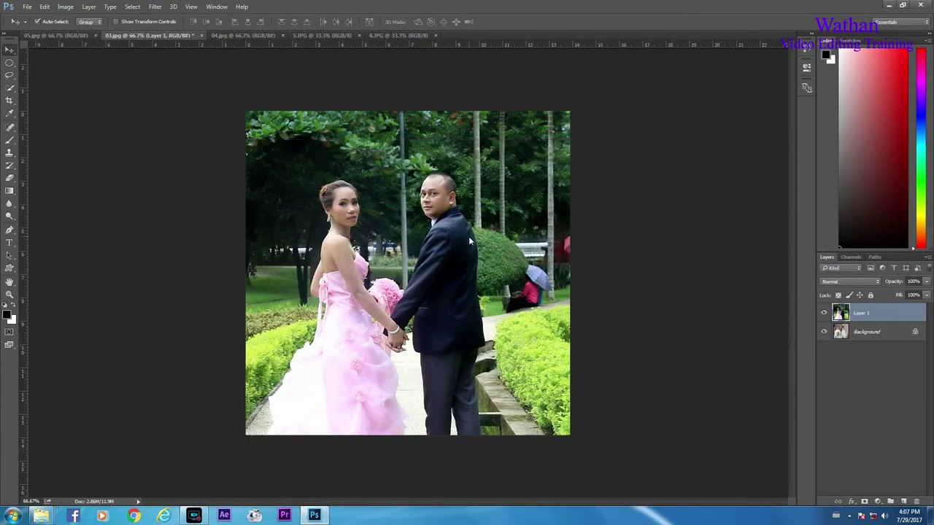
# Scale the couple photo layer in 03.jpg proportionally to about 67%, fitting the canvas height, and merge it into the Background.
pyautogui.moveTo(468, 236); pyautogui.dragTo(478, 235)
pyautogui.hotkey('ctrl', 't')
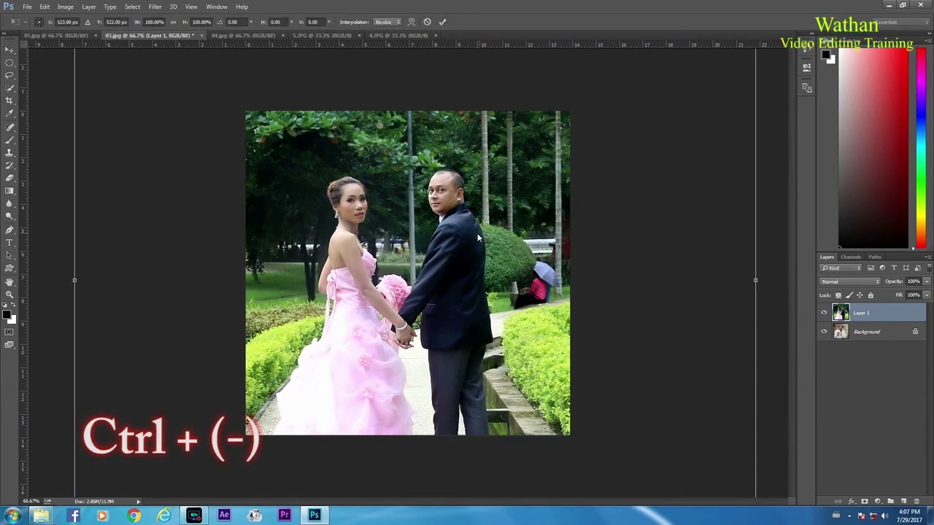
pyautogui.hotkey('ctrl', '-')
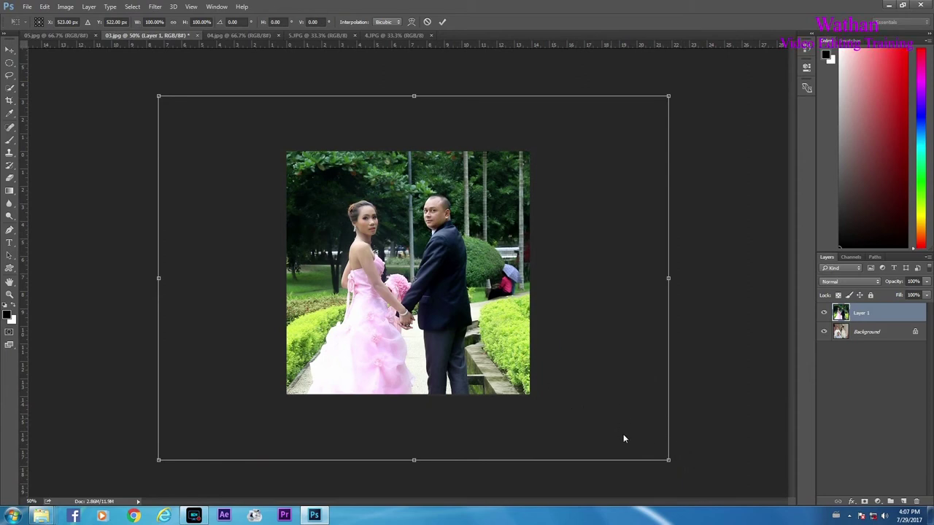
pyautogui.press('shift')
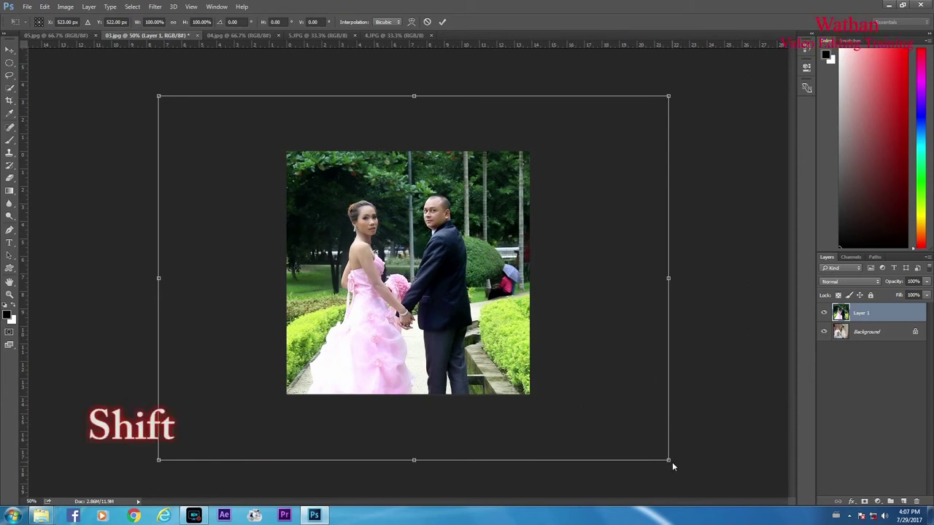
pyautogui.moveTo(670, 463); pyautogui.dragTo(589, 390)
pyautogui.moveTo(156, 96); pyautogui.dragTo(237, 151)
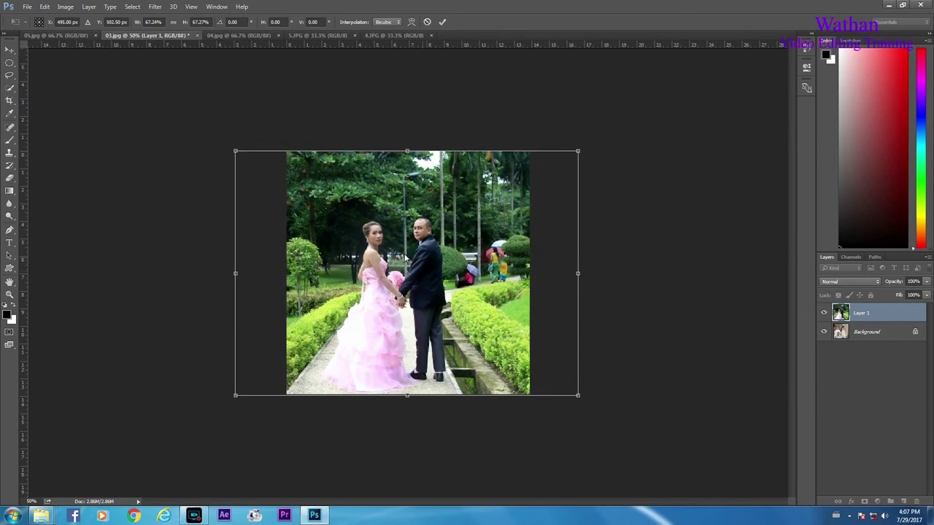
pyautogui.press('Return')
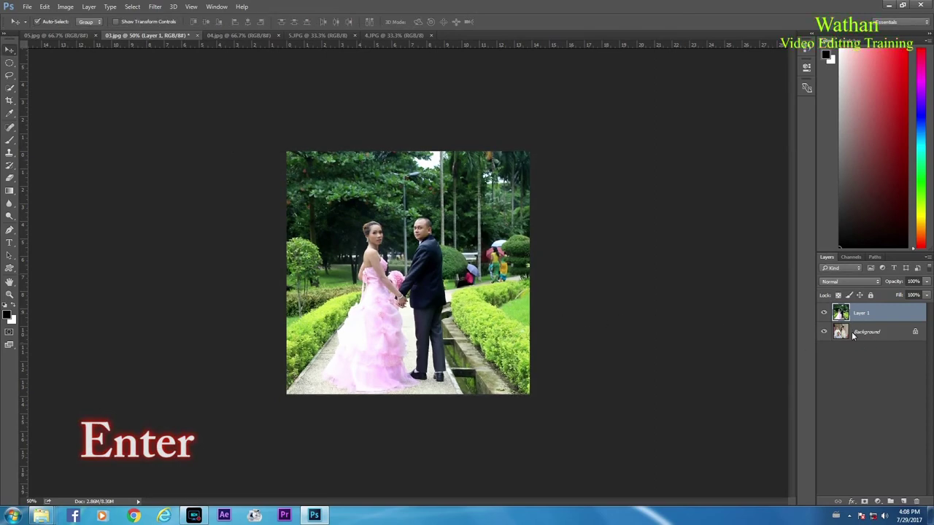
pyautogui.hotkey('ctrl', 'e')
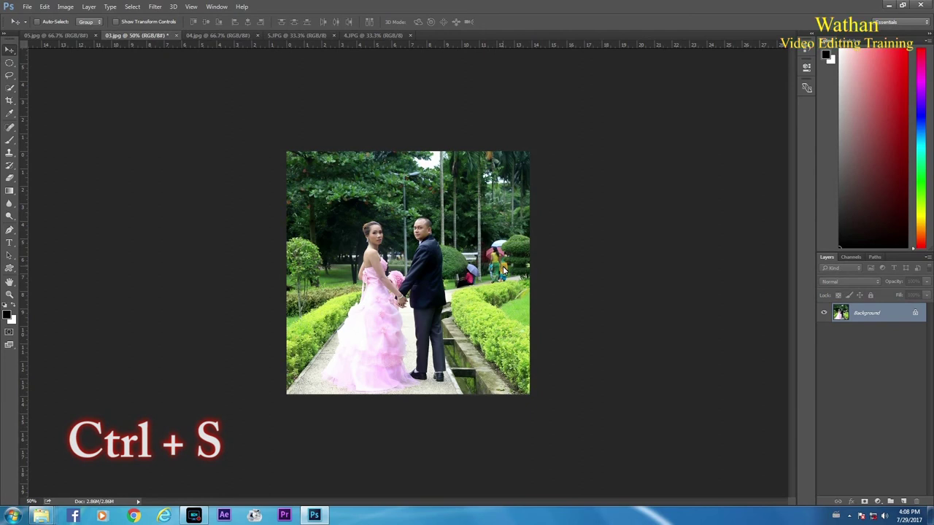
# Save and close 03.jpg, and exit Photoshop with the remaining images still open.
pyautogui.hotkey('ctrl', 's')
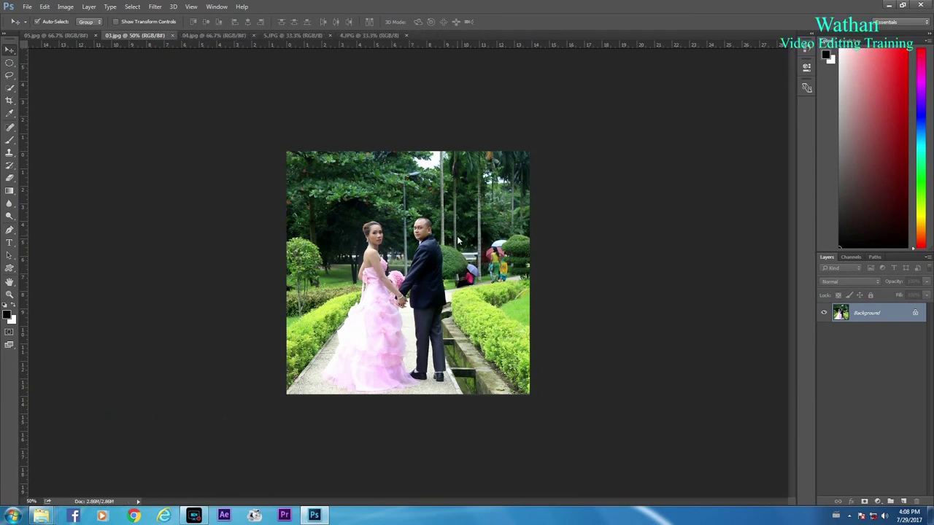
pyautogui.hotkey('ctrl', 'w')
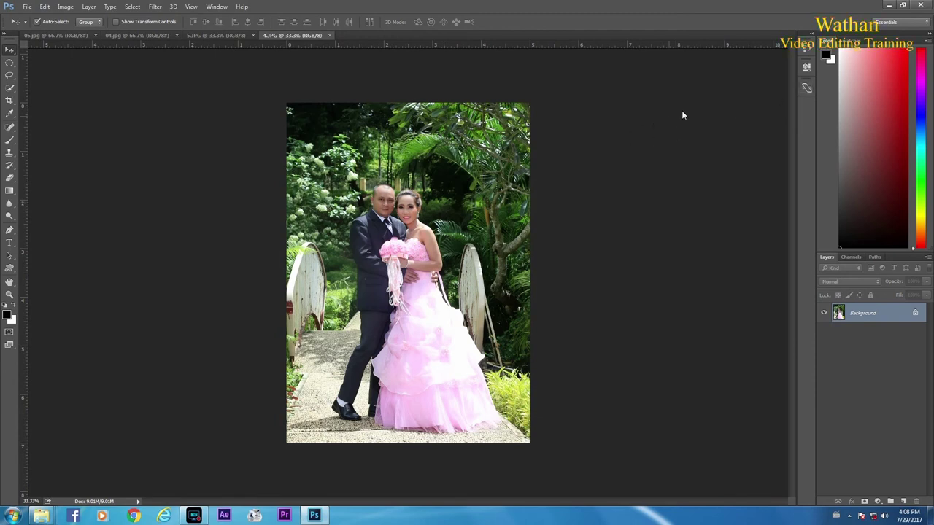
pyautogui.click(926, 6)
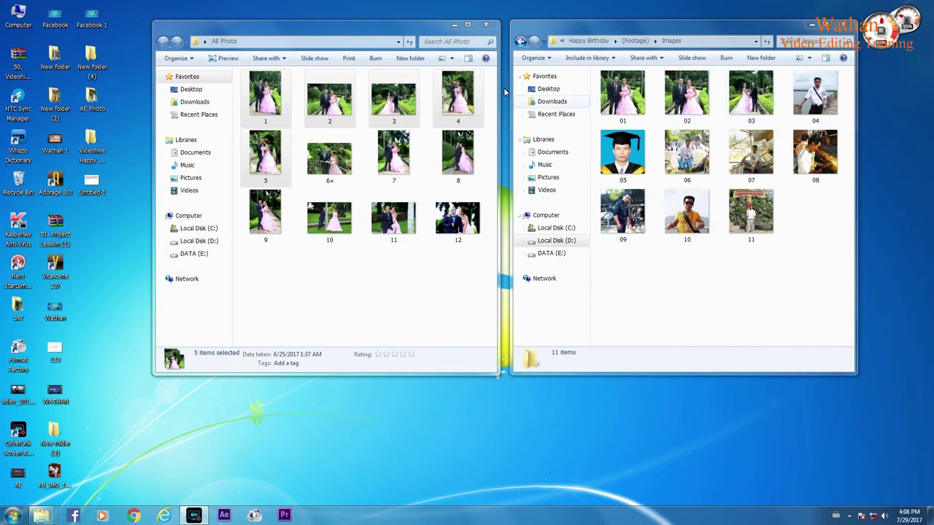
# Open the Happy Birthday project from the template's Happy Birthday folder in After Effects, accepting its conversion from version 9.0.
pyautogui.click(520, 41)
pyautogui.click(521, 42)
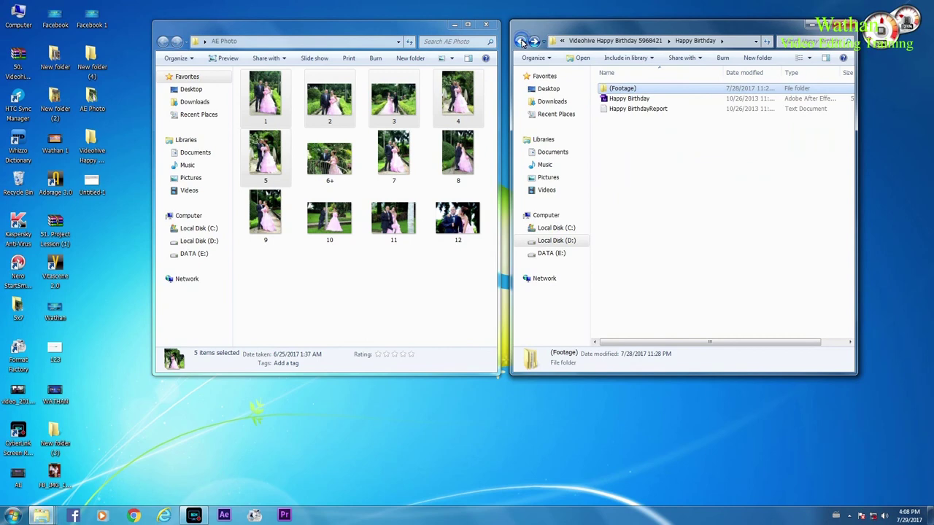
pyautogui.click(631, 100)
pyautogui.doubleClick(637, 103)
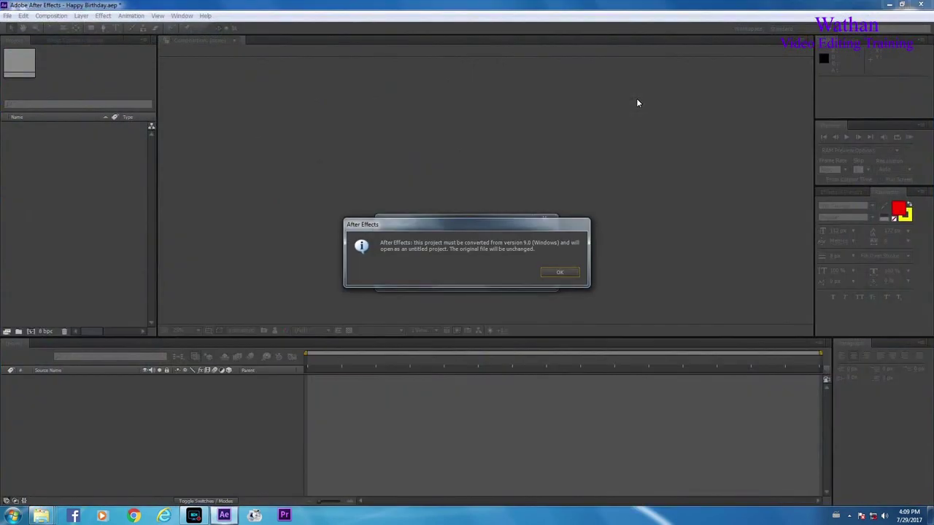
pyautogui.click(572, 275)
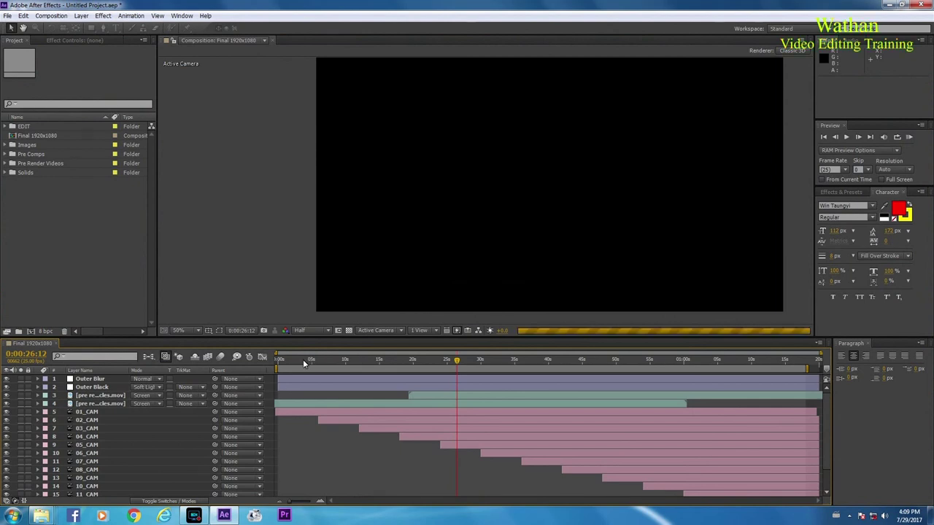
# Show the Final 1920x1080 composition at 0:00:08:14 to check the photos around the cake.
pyautogui.click(337, 361)
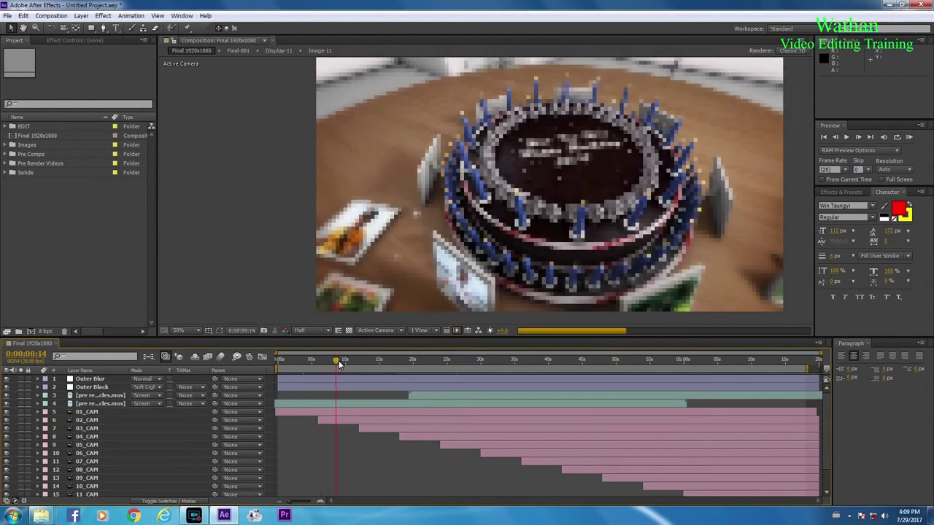